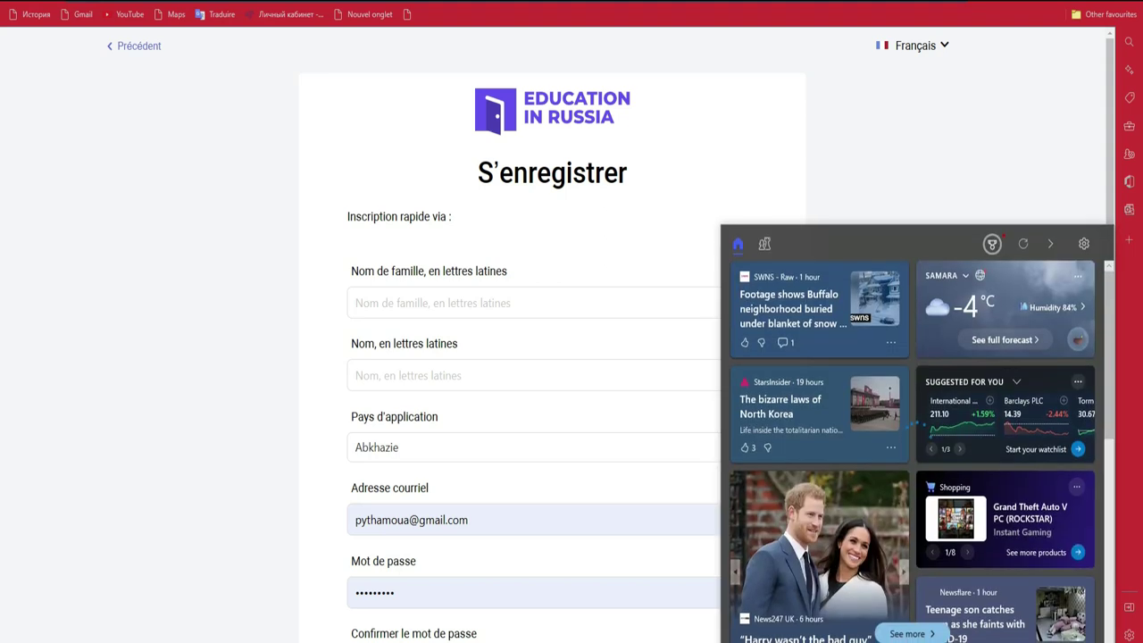
Dismiss the news and weather panel that covers the S'enregistrer form.
left_click(955, 177)
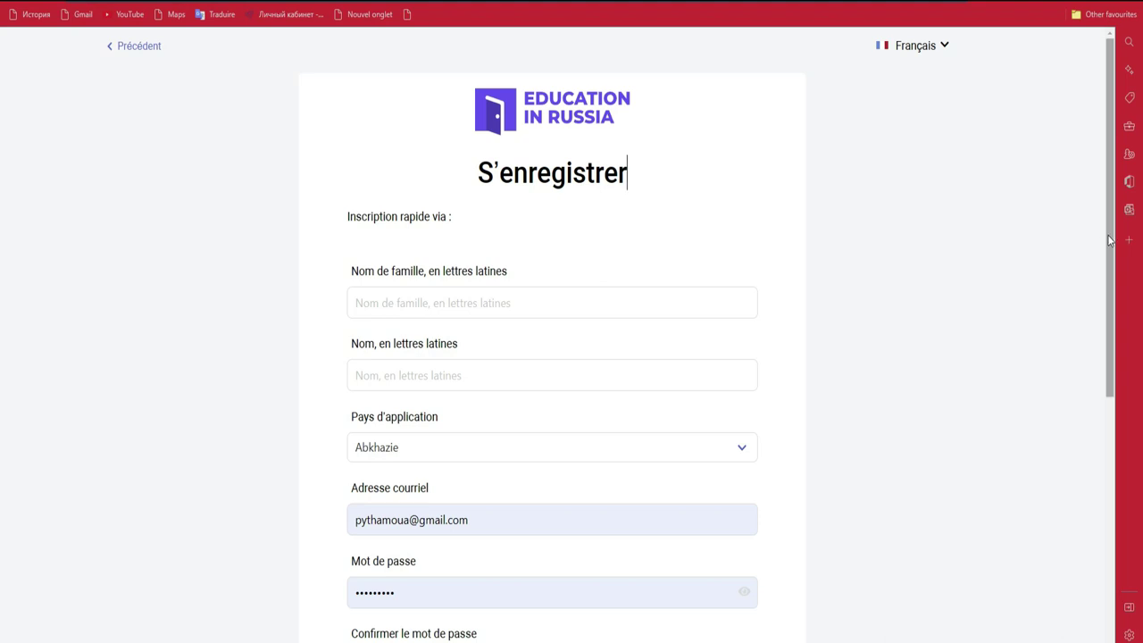
scroll(1112, 297, "down", 1)
left_click_drag(1112, 298, 1117, 382)
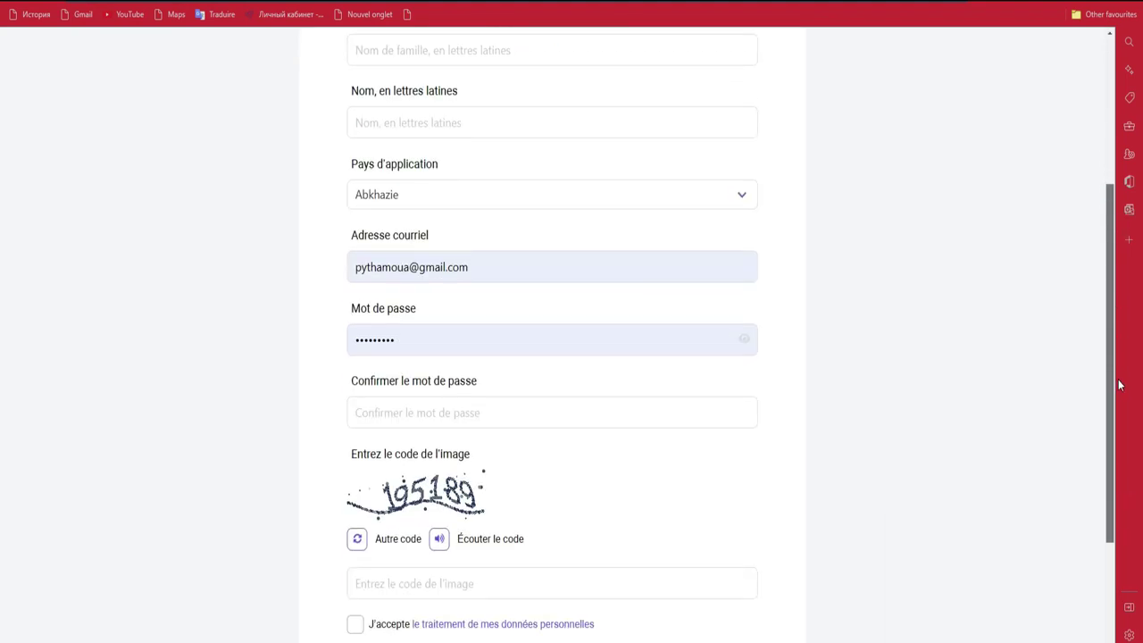
triple_click(485, 264)
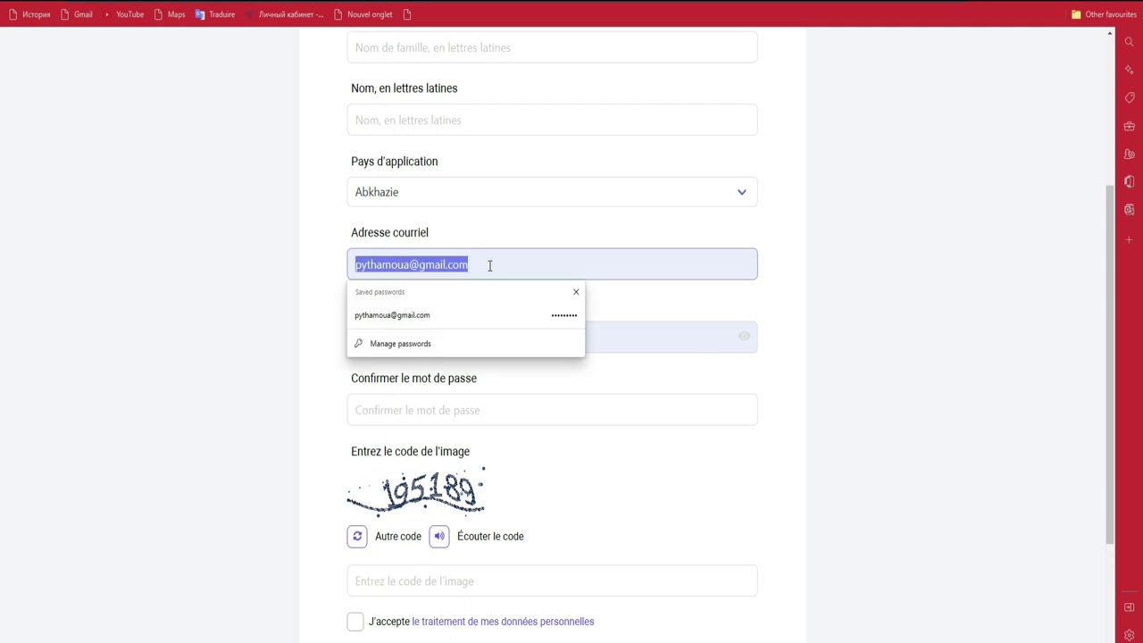
left_click(477, 235)
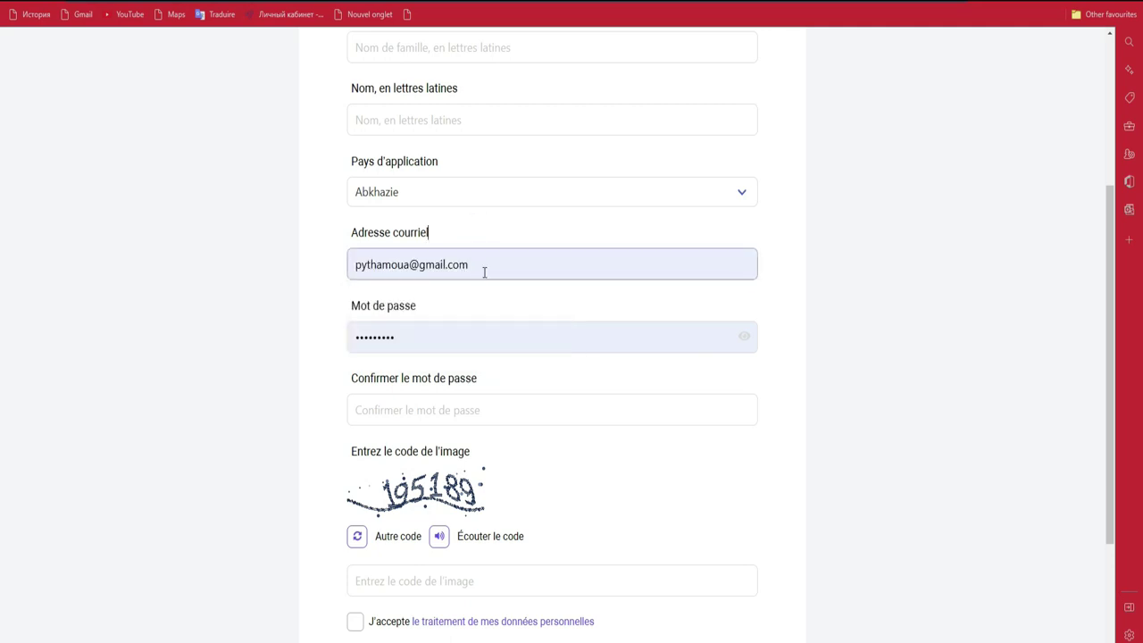
left_click_drag(1110, 454, 1105, 390)
left_click_drag(478, 368, 335, 372)
left_click(324, 371)
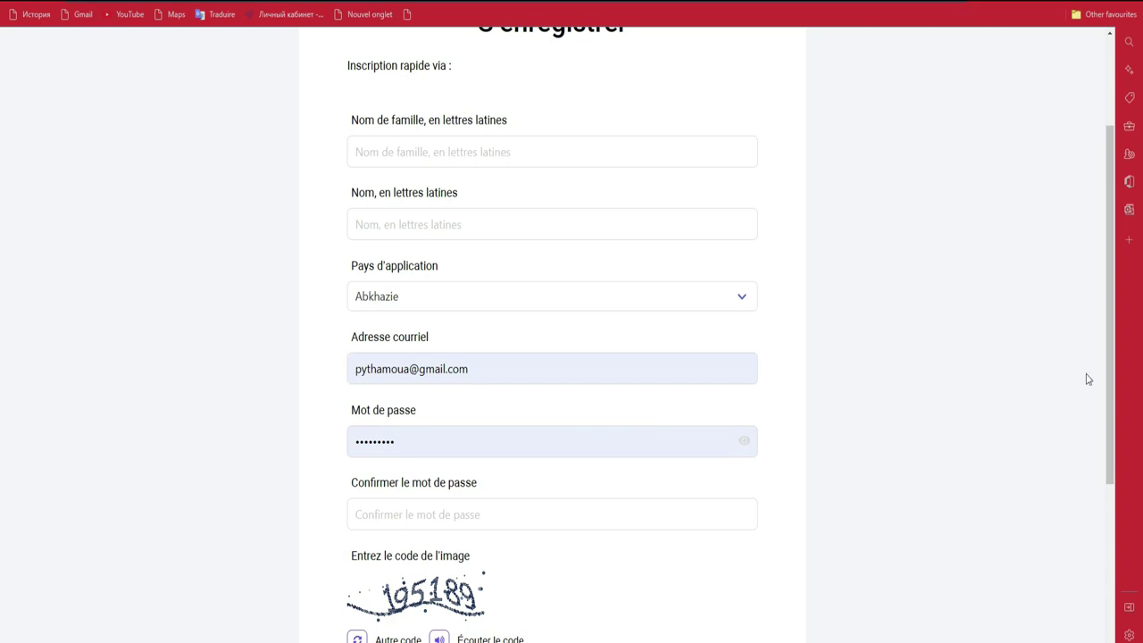
left_click_drag(1113, 369, 1099, 234)
left_click_drag(1110, 193, 1077, 212)
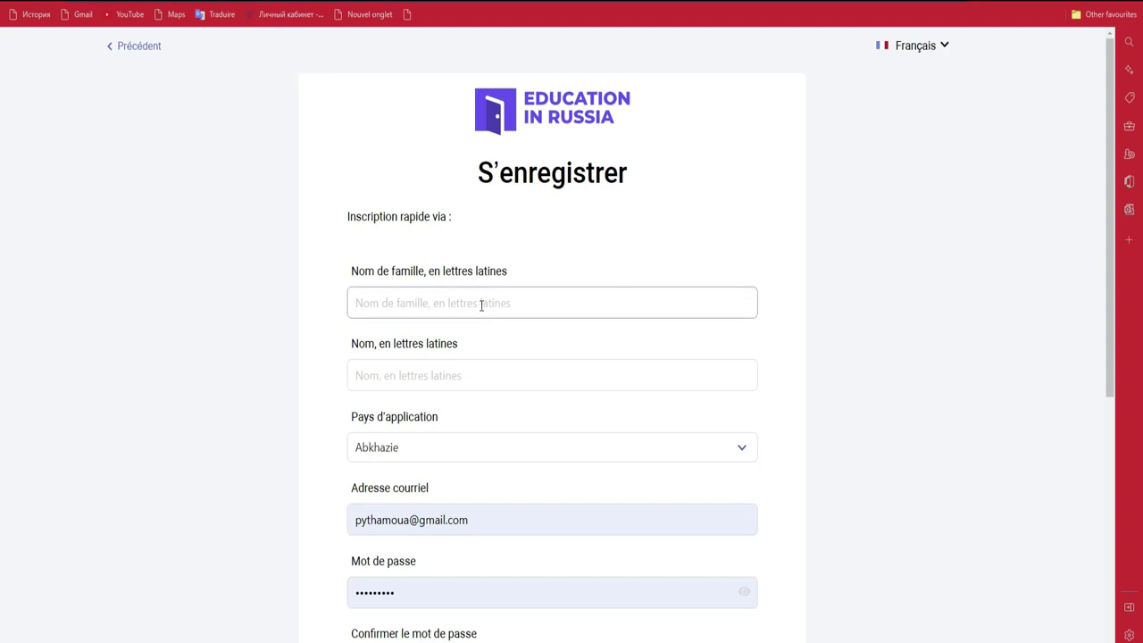
left_click(477, 519)
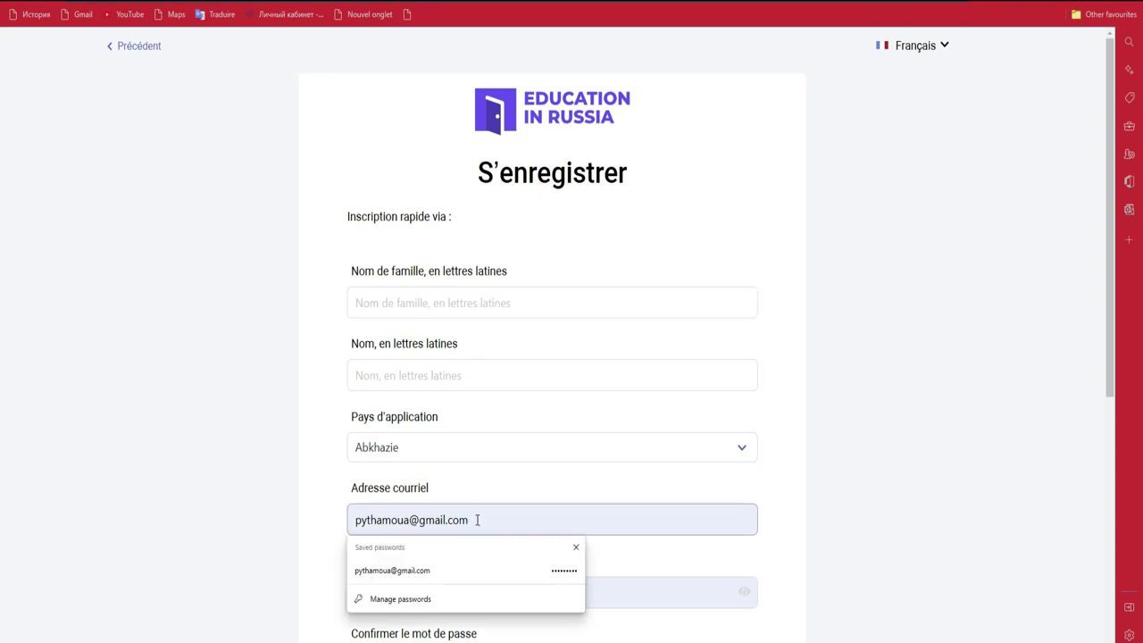
Enter the user's surname in Nom de famille and their first name in Nom.
left_click(452, 302)
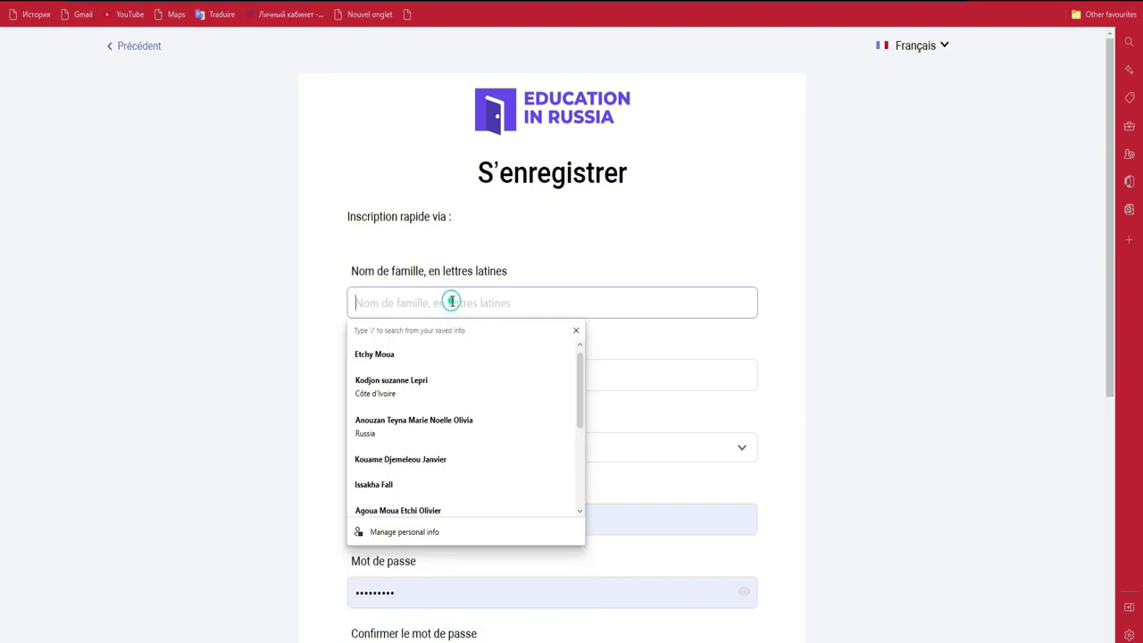
type("guiole")
left_click(312, 329)
left_click(396, 376)
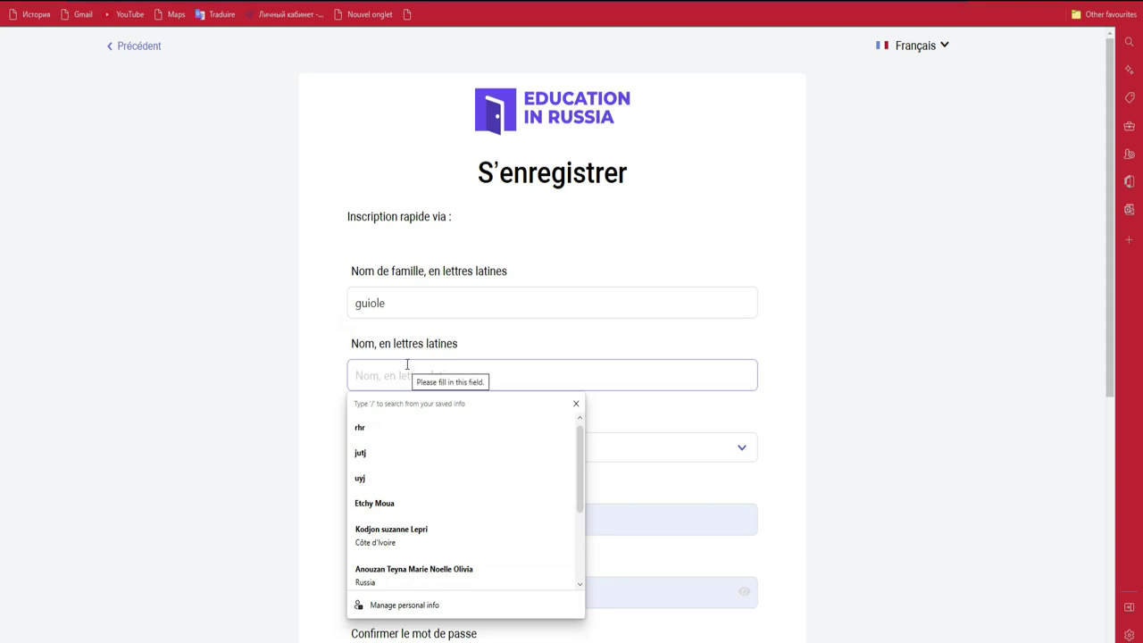
type("lugonik")
Choose Côte d'Ivoire from the Pays d'application list in place of Abkhazie.
left_click(325, 395)
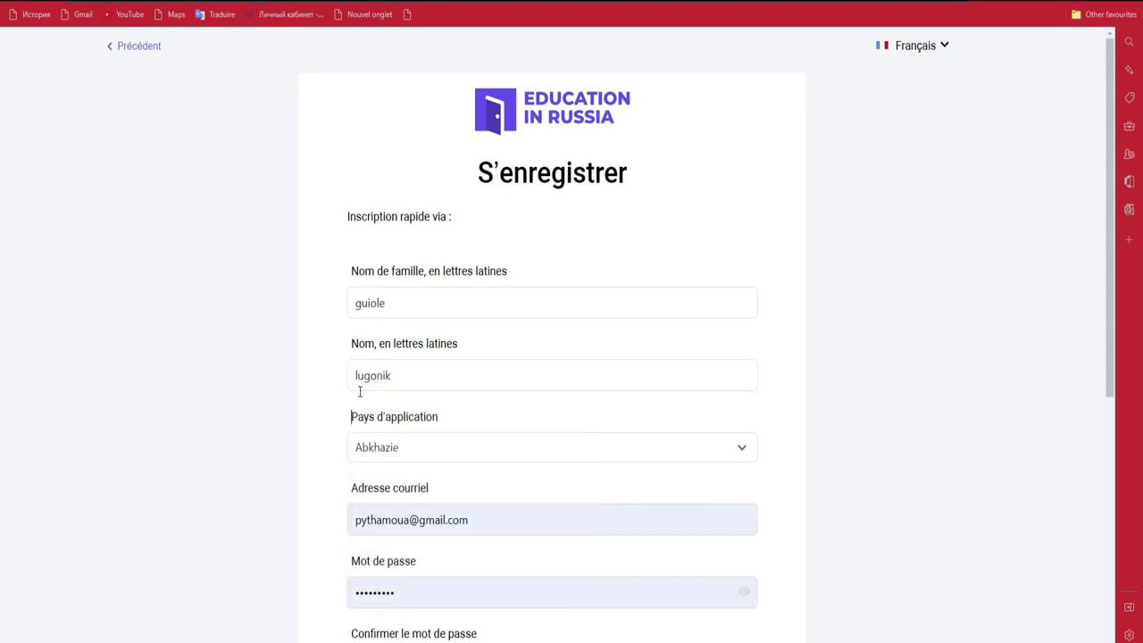
left_click(486, 449)
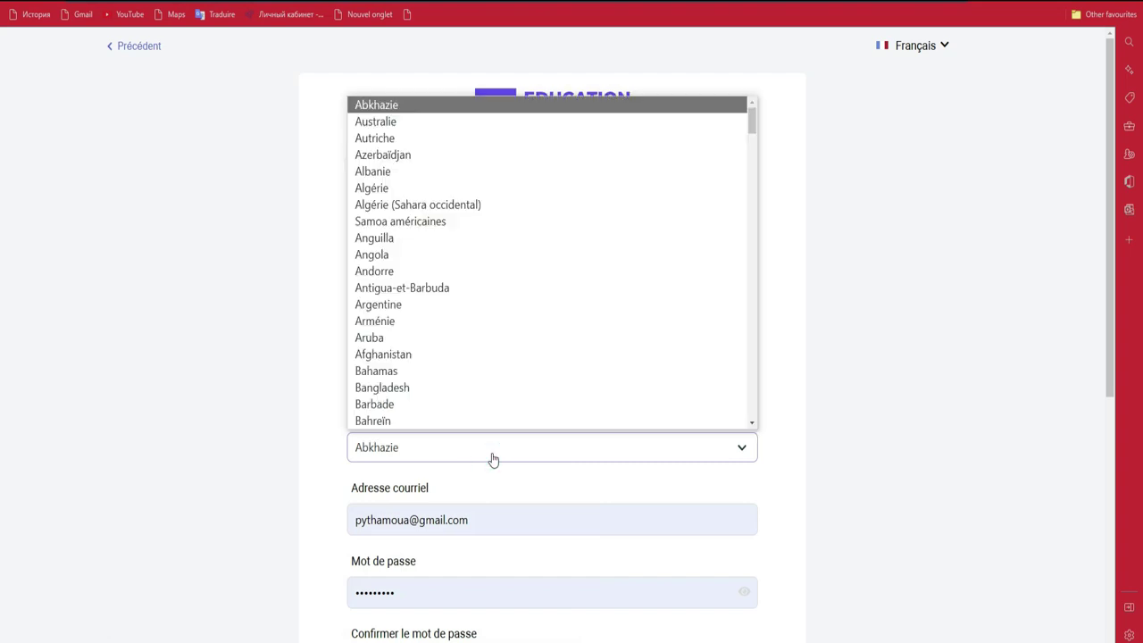
scroll(753, 211, "down", 15)
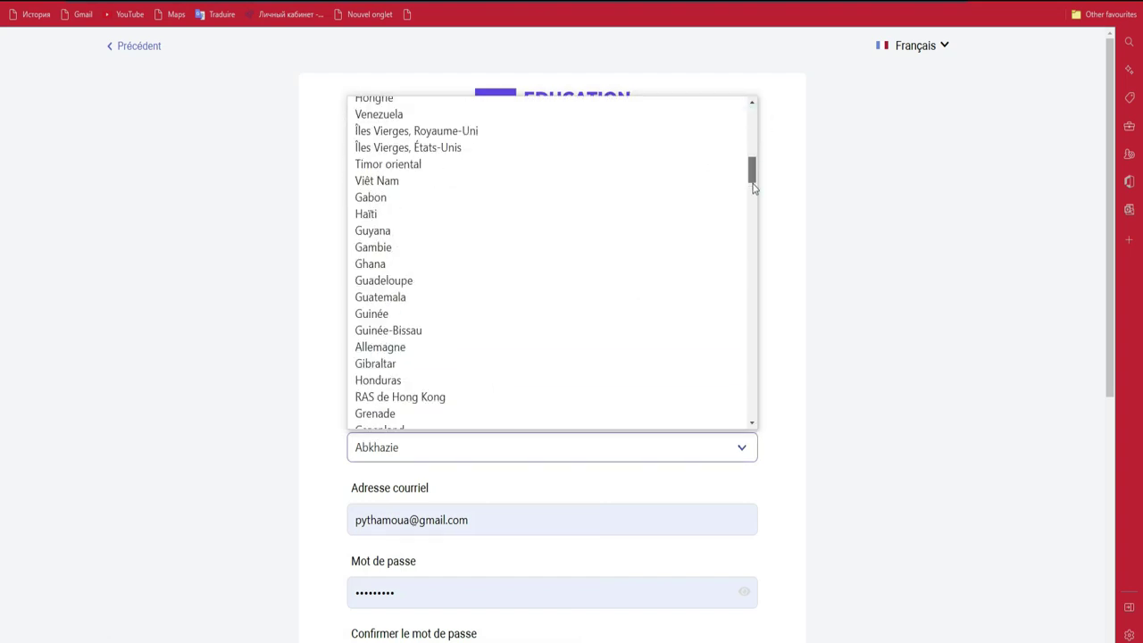
left_click_drag(758, 210, 765, 237)
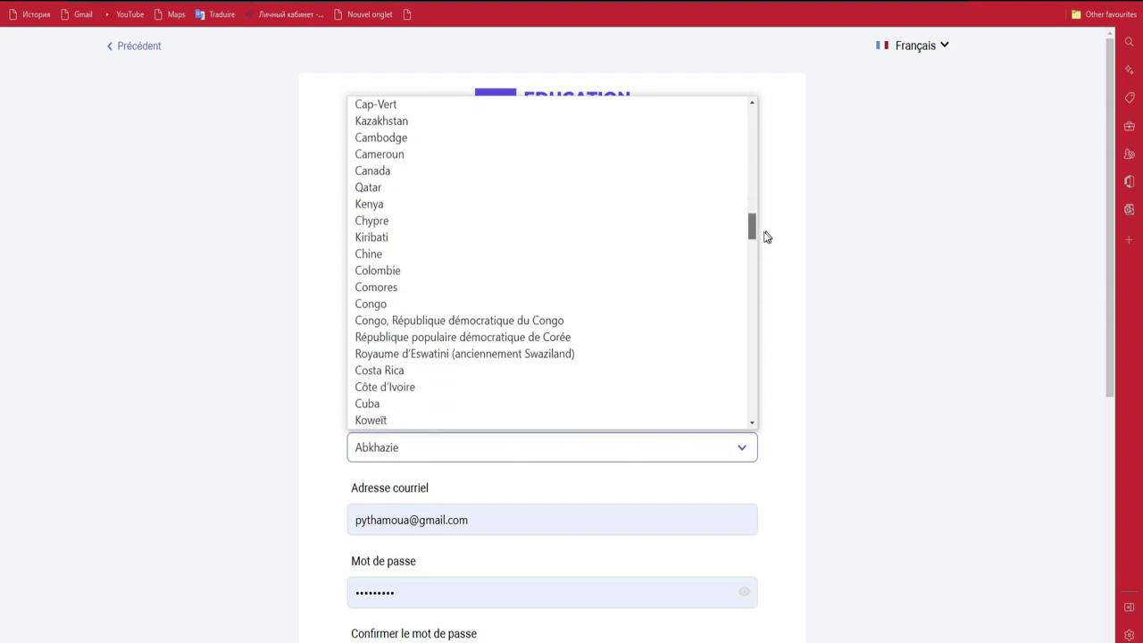
left_click(402, 387)
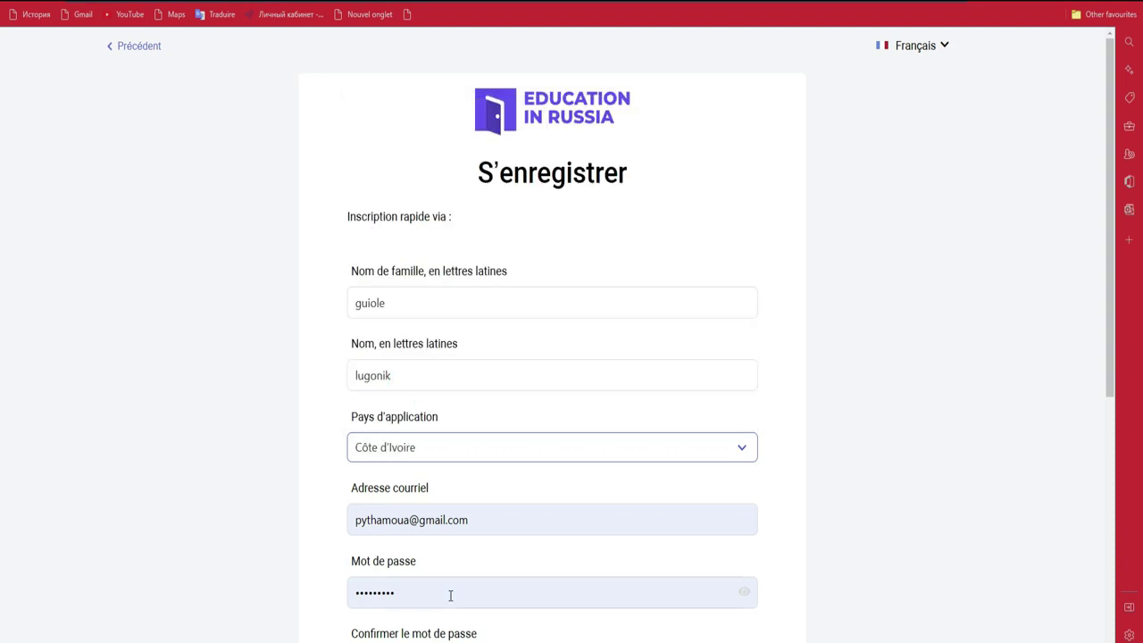
Replace the prefilled Adresse courriel with the new Gmail address.
left_click_drag(472, 520, 318, 530)
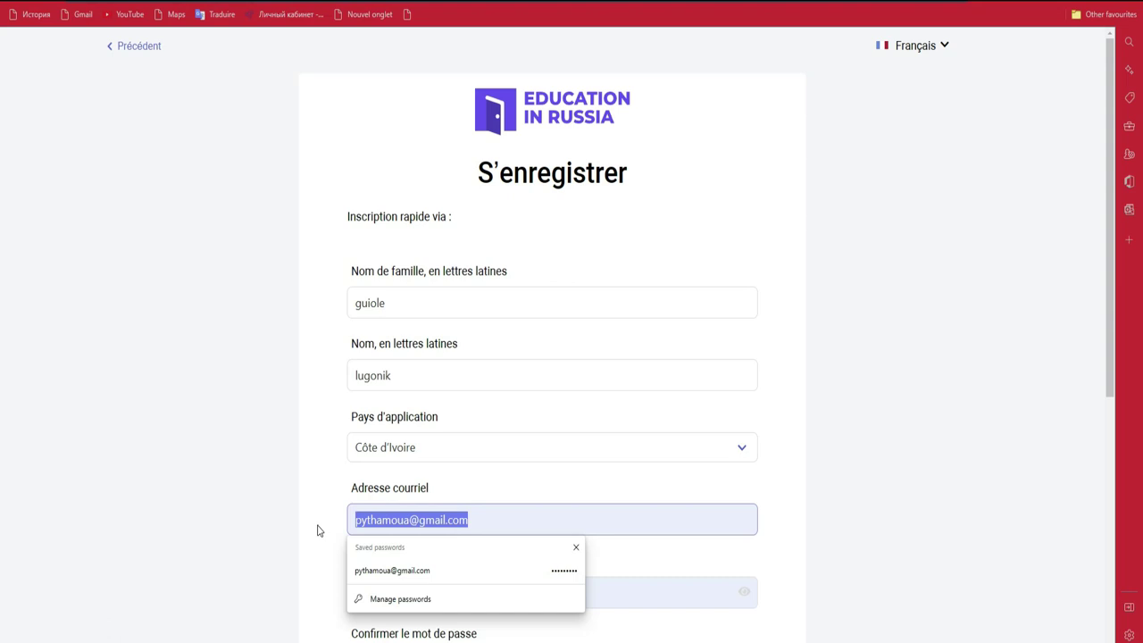
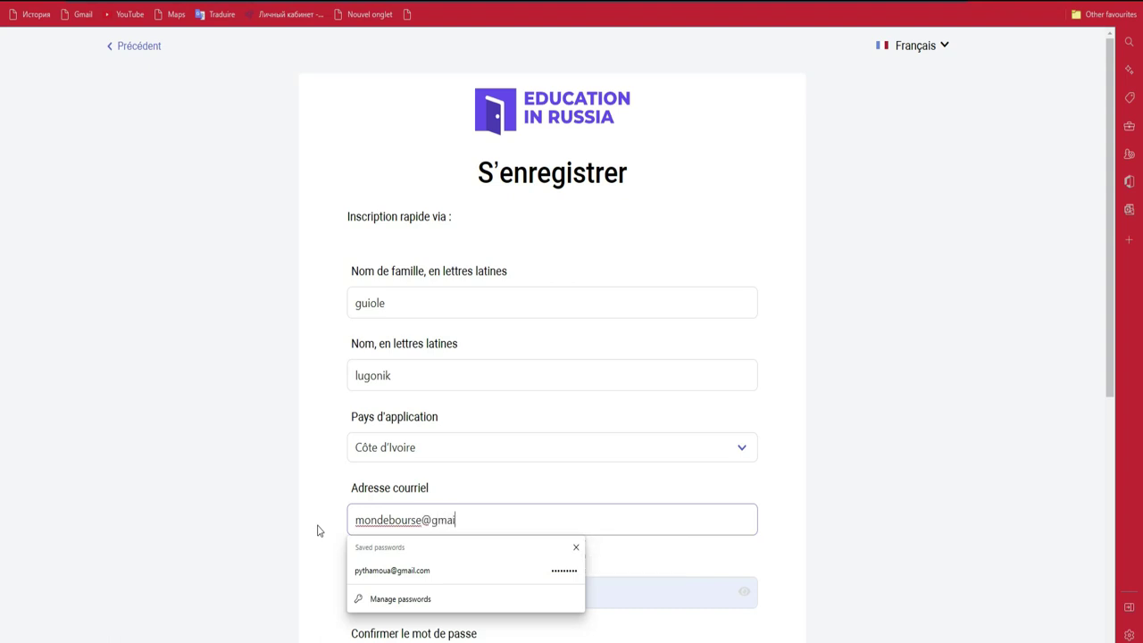
left_click(551, 489)
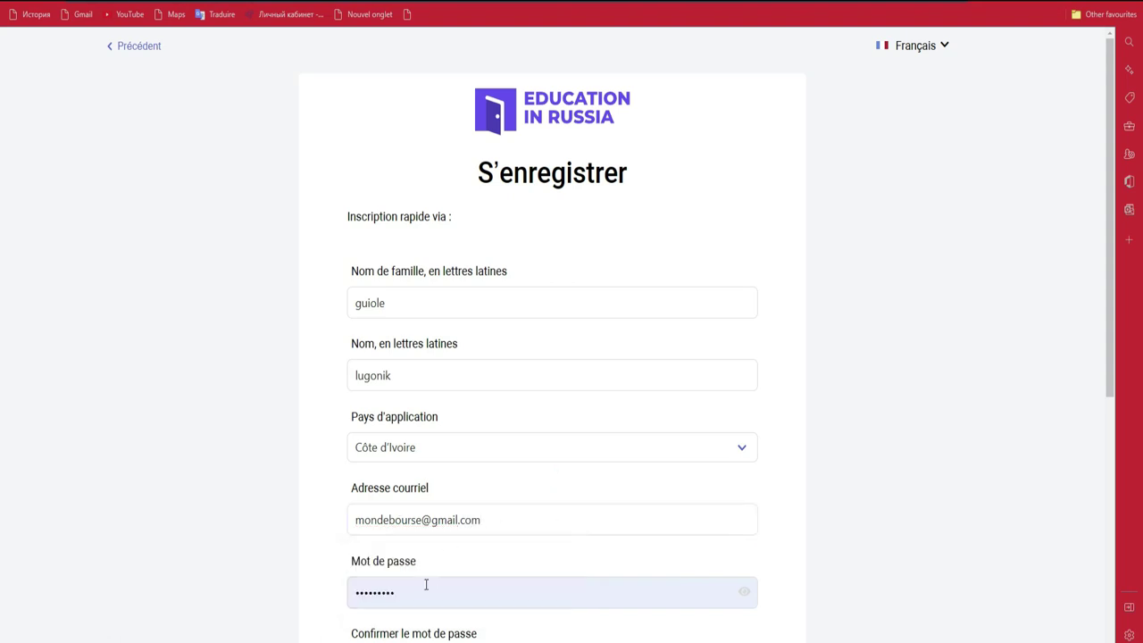
Replace the existing Mot de passe with a new account password.
scroll(1111, 338, "down", 1)
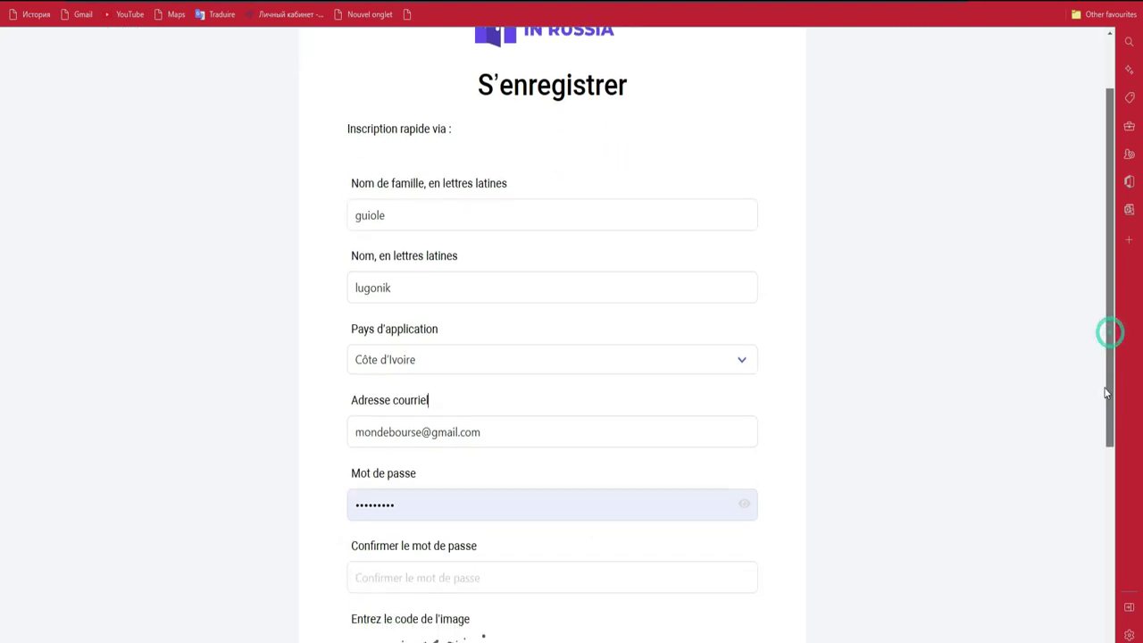
left_click(402, 485)
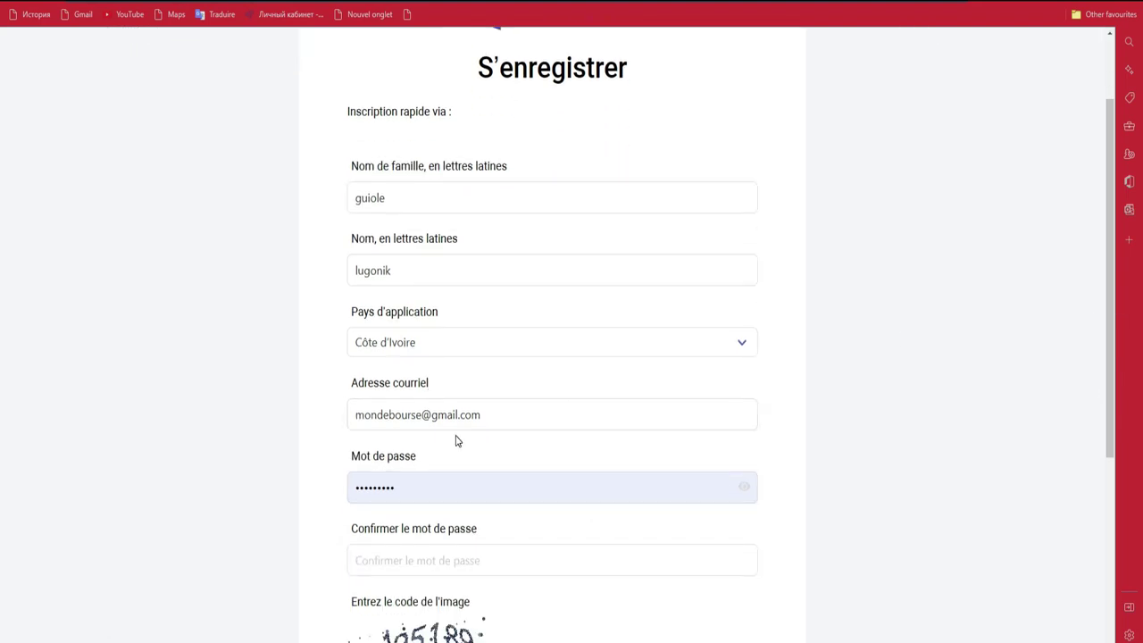
double_click(399, 486)
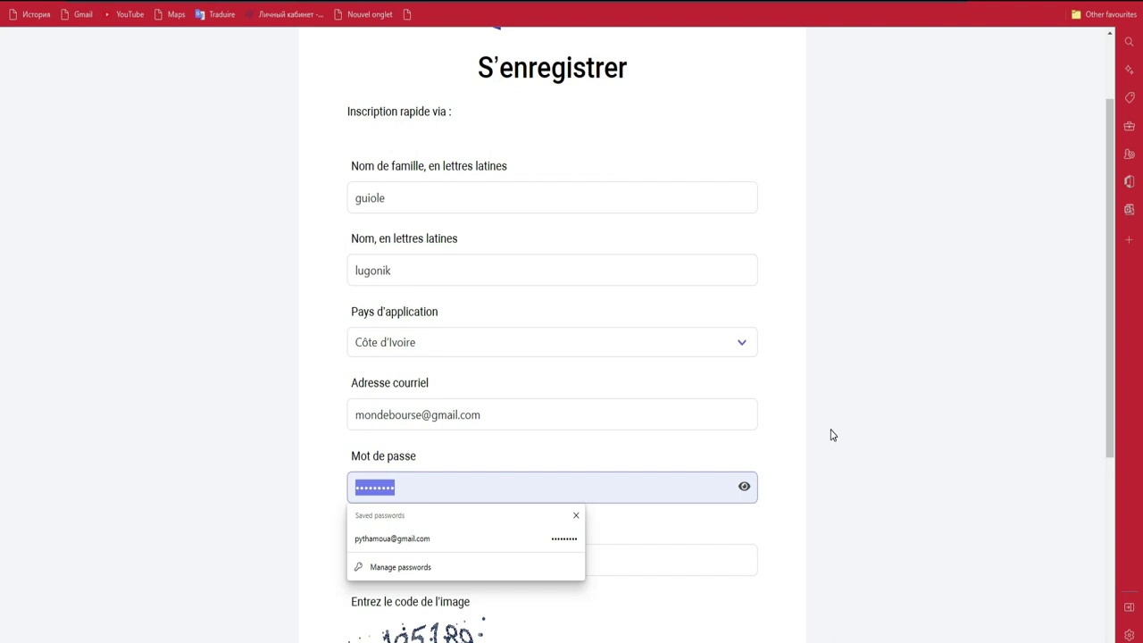
type("a")
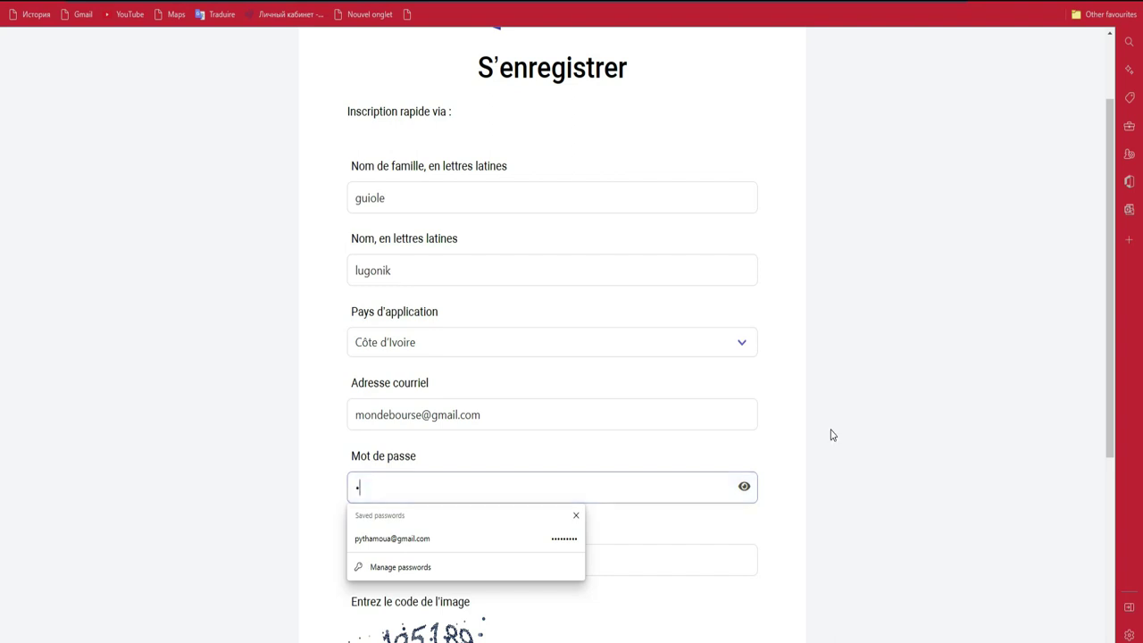
type("aaaaaaaa")
left_click(965, 451)
Confirm the password and enter the image verification code.
left_click_drag(1112, 289, 1113, 363)
left_click(641, 435)
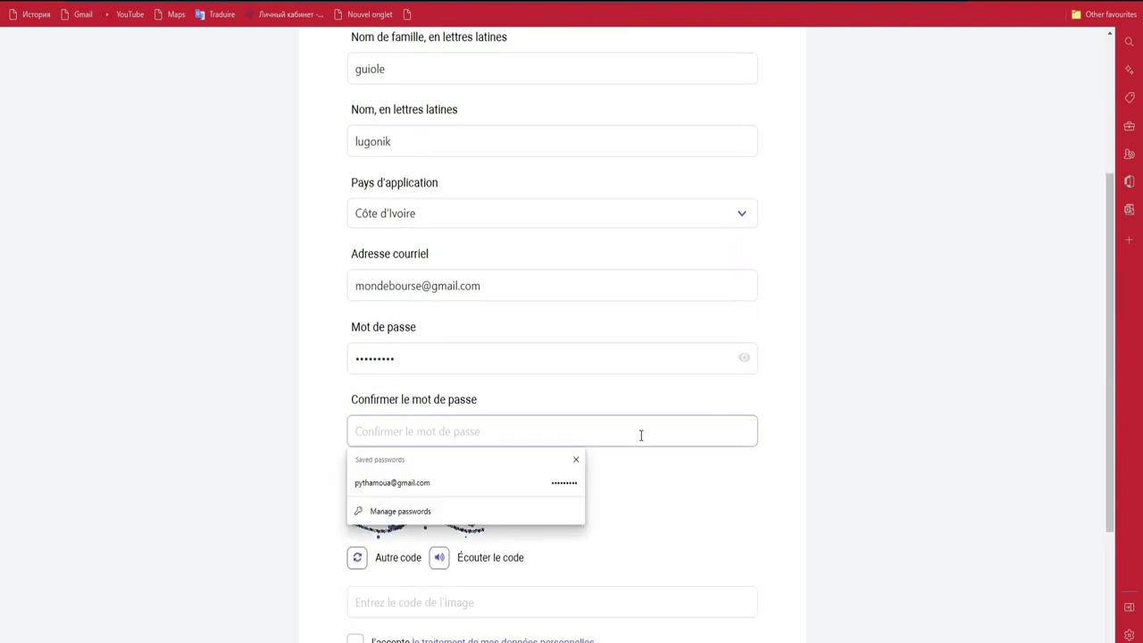
type("•••••")
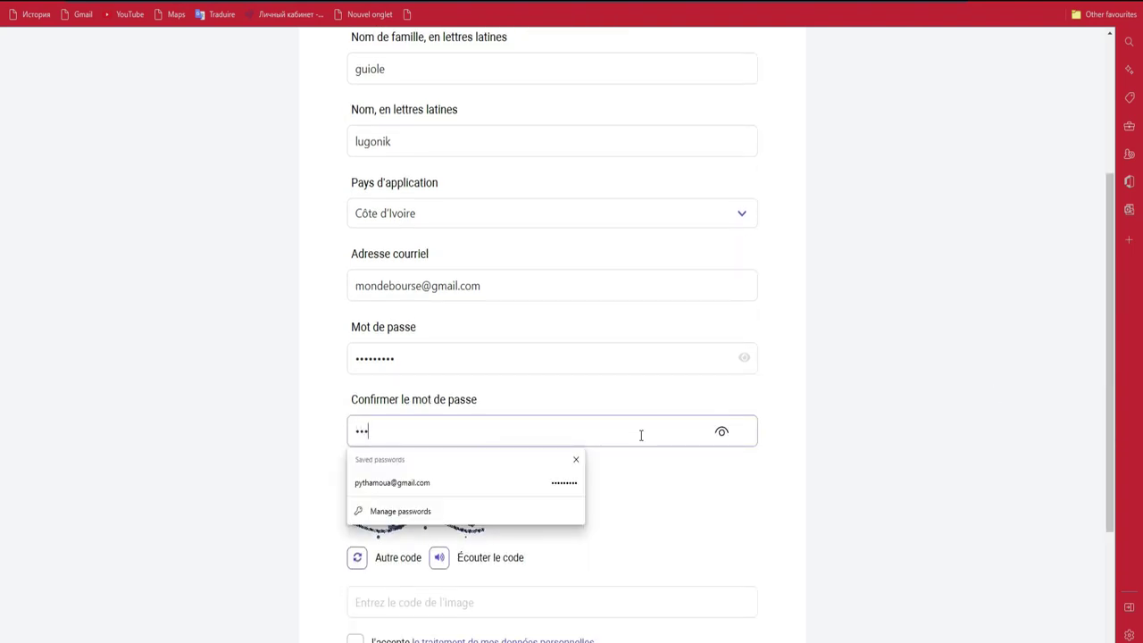
type("••••")
left_click(923, 467)
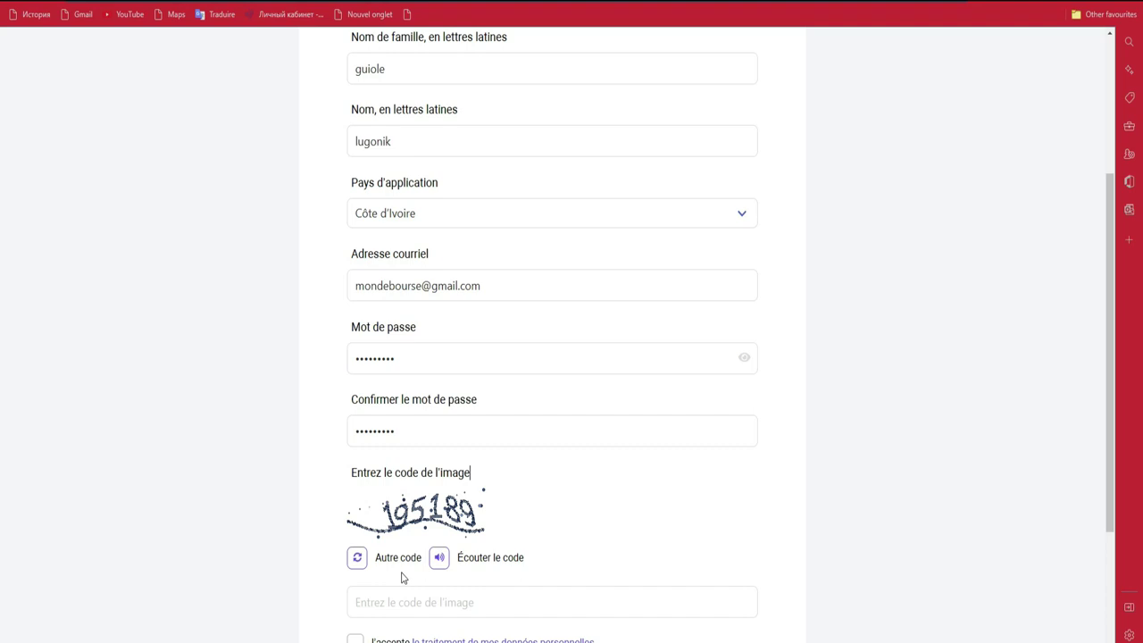
left_click(383, 602)
type("1951")
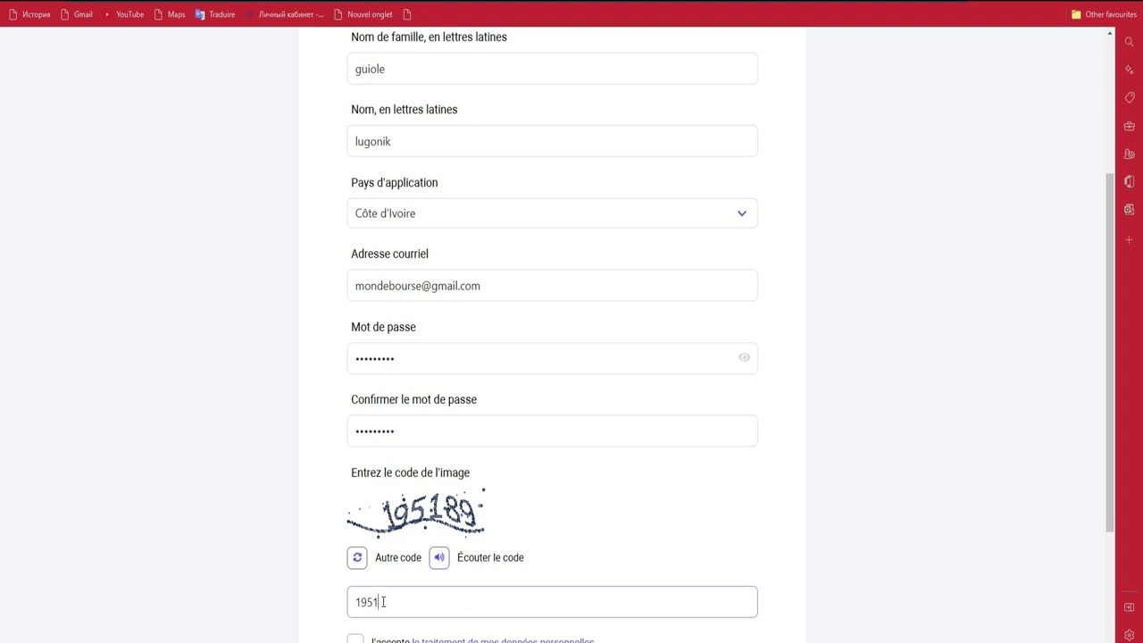
type("89")
Tick the personal data processing and cookies consent checkboxes.
scroll(430, 466, "down", 2)
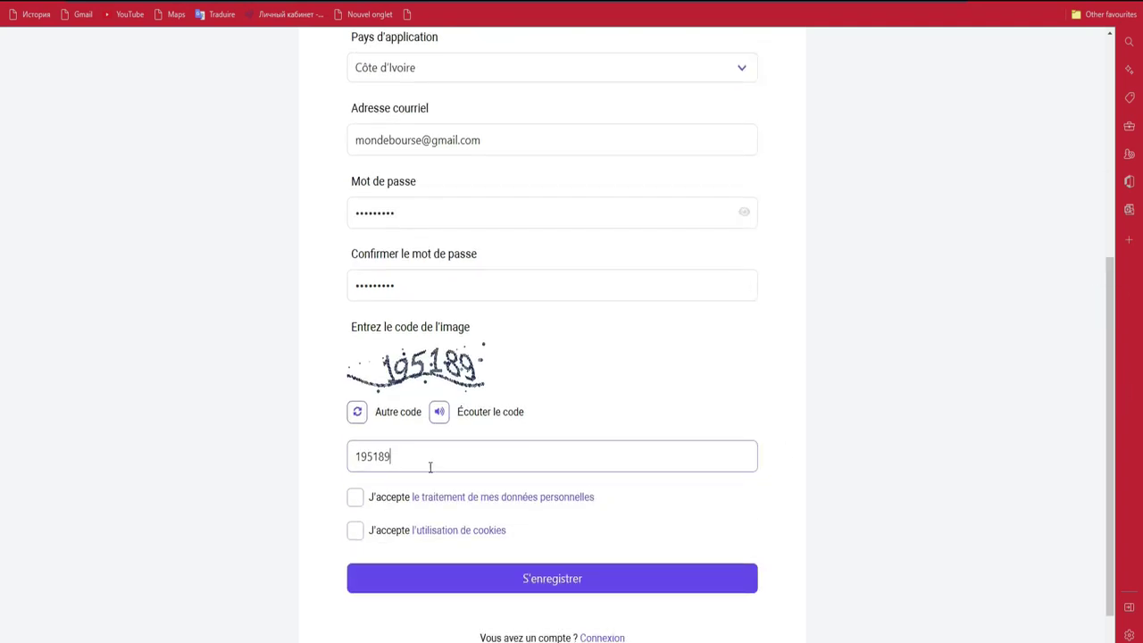
left_click(353, 499)
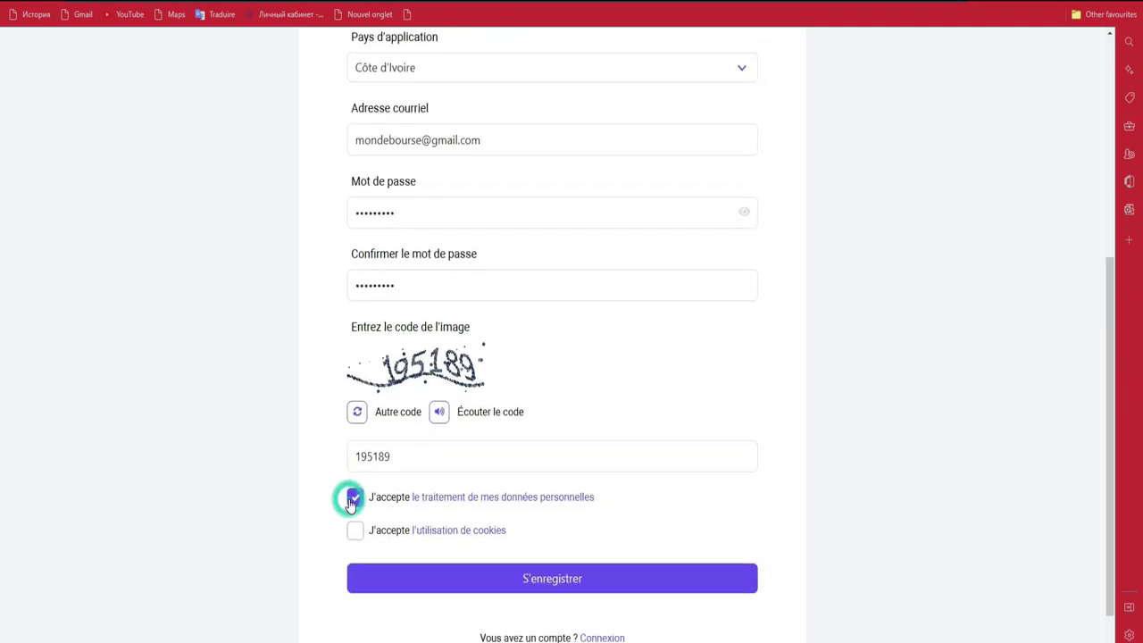
left_click(355, 532)
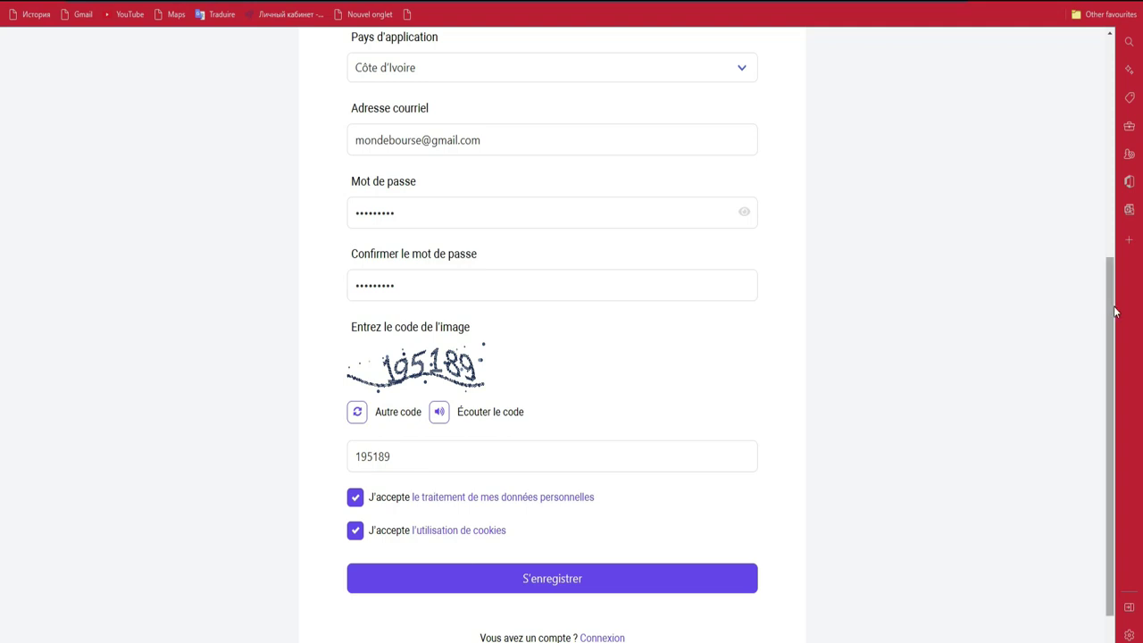
left_click_drag(1114, 311, 1112, 375)
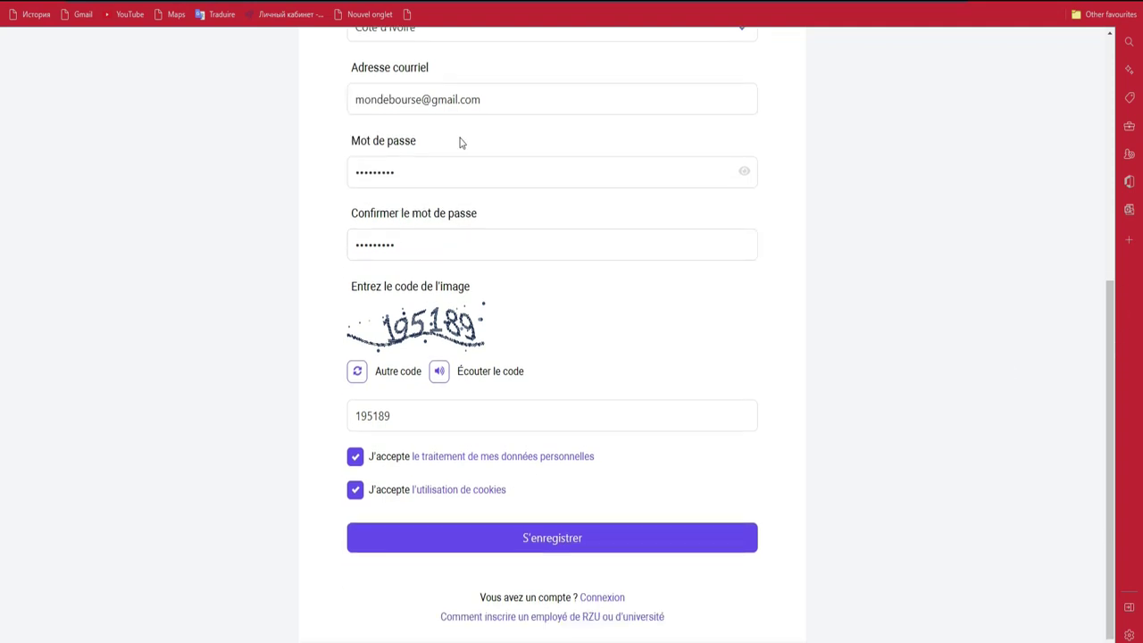
Submit the registration, getting the 'Le courrier électronique est occupé' error, and scroll back to the fields.
left_click(494, 540)
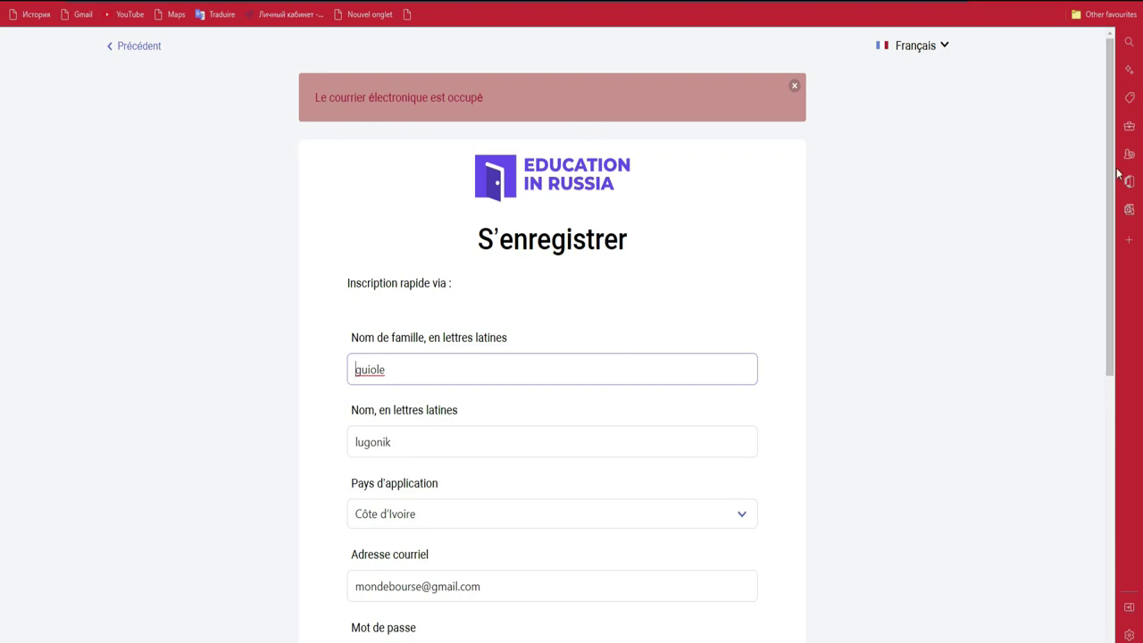
mouse_move(1108, 158)
left_mouse_down()
mouse_move(1097, 324)
mouse_move(1110, 149)
left_mouse_up()
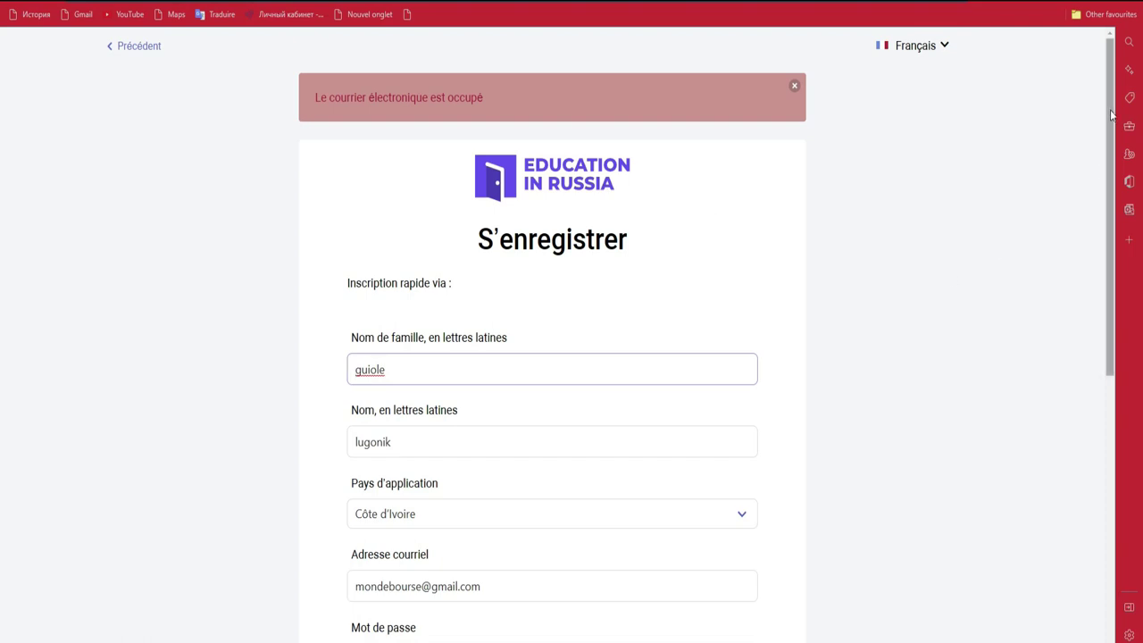
left_click_drag(1113, 112, 1099, 211)
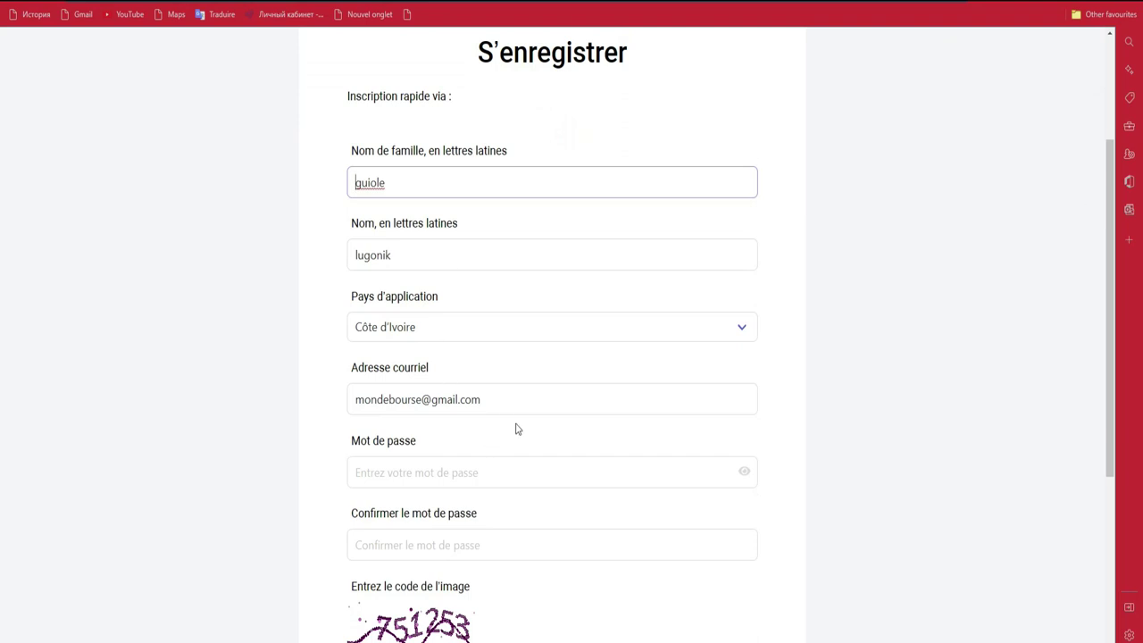
Try selecting the taken e-mail address and applying the browser's saved login suggestion.
left_click(490, 404)
left_click_drag(490, 404, 352, 395)
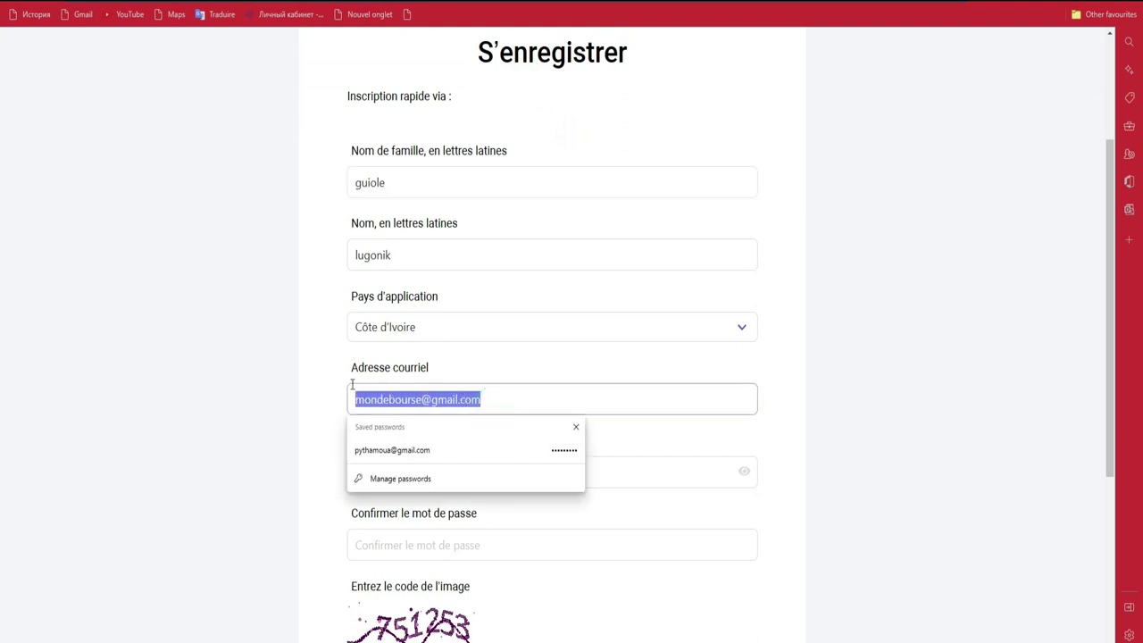
left_click(302, 416)
left_click(472, 402)
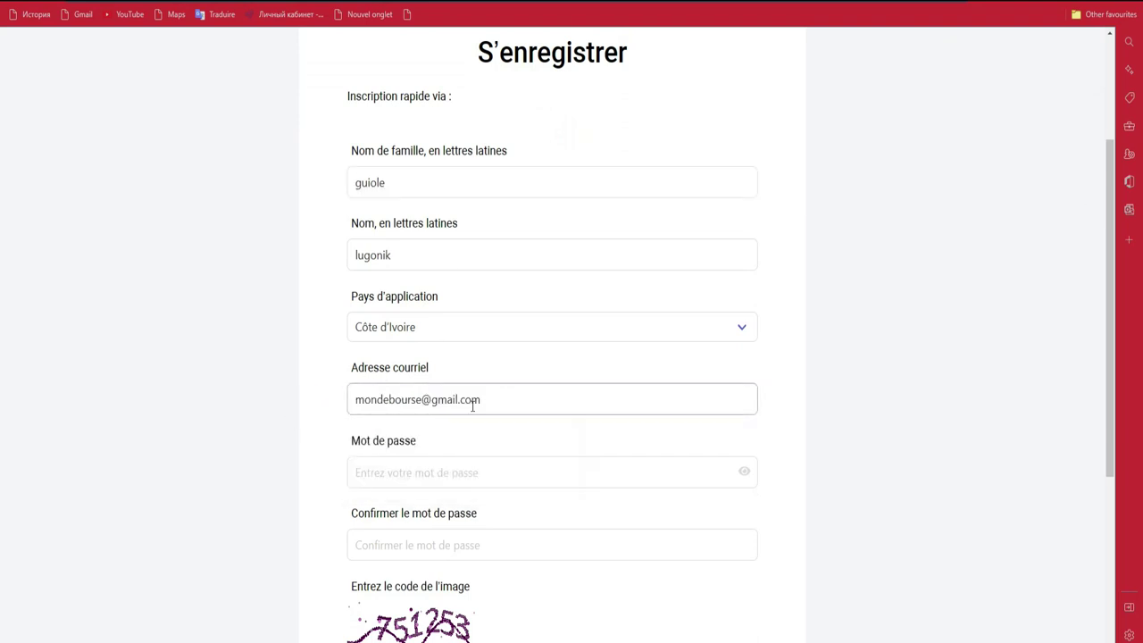
left_click_drag(482, 400, 334, 404)
left_click(326, 404)
left_click_drag(489, 400, 355, 399)
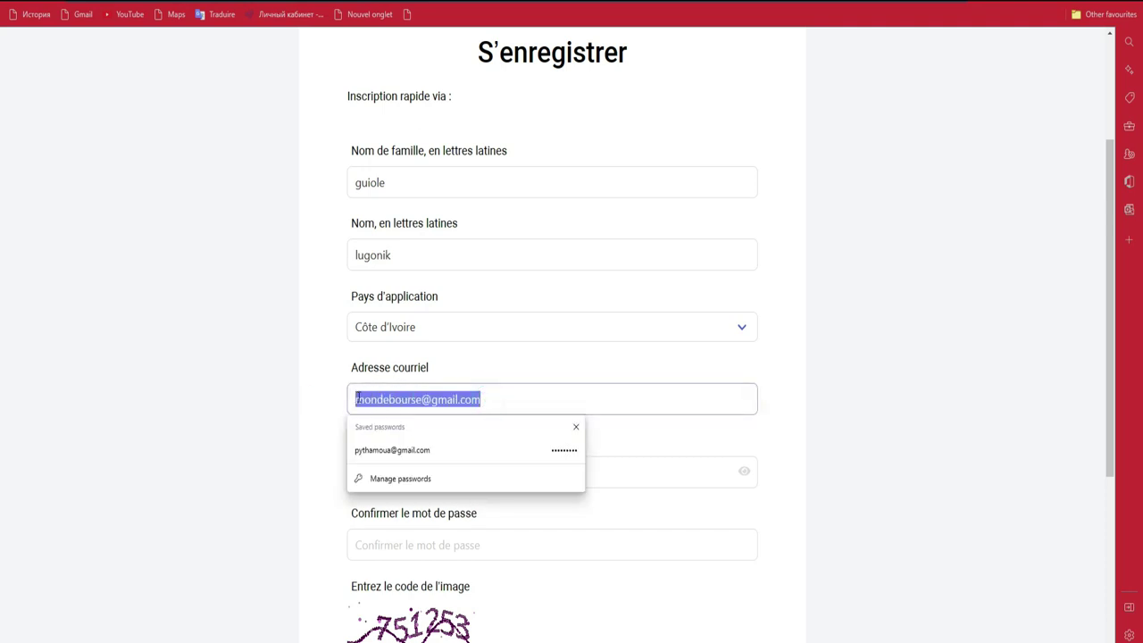
left_click(430, 452)
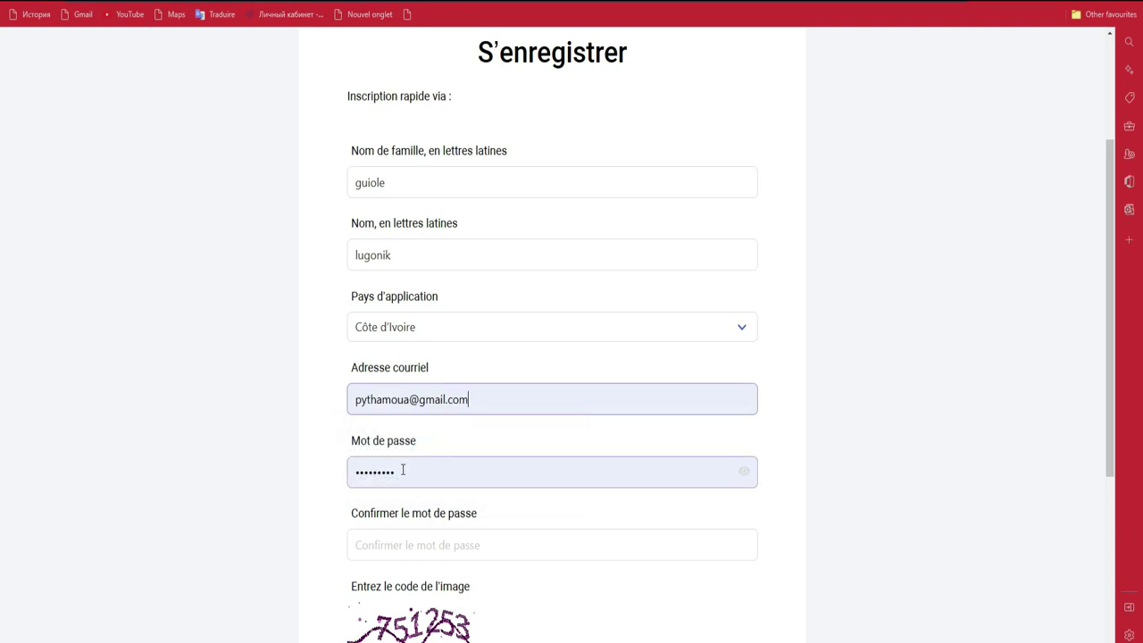
left_click_drag(403, 470, 351, 466)
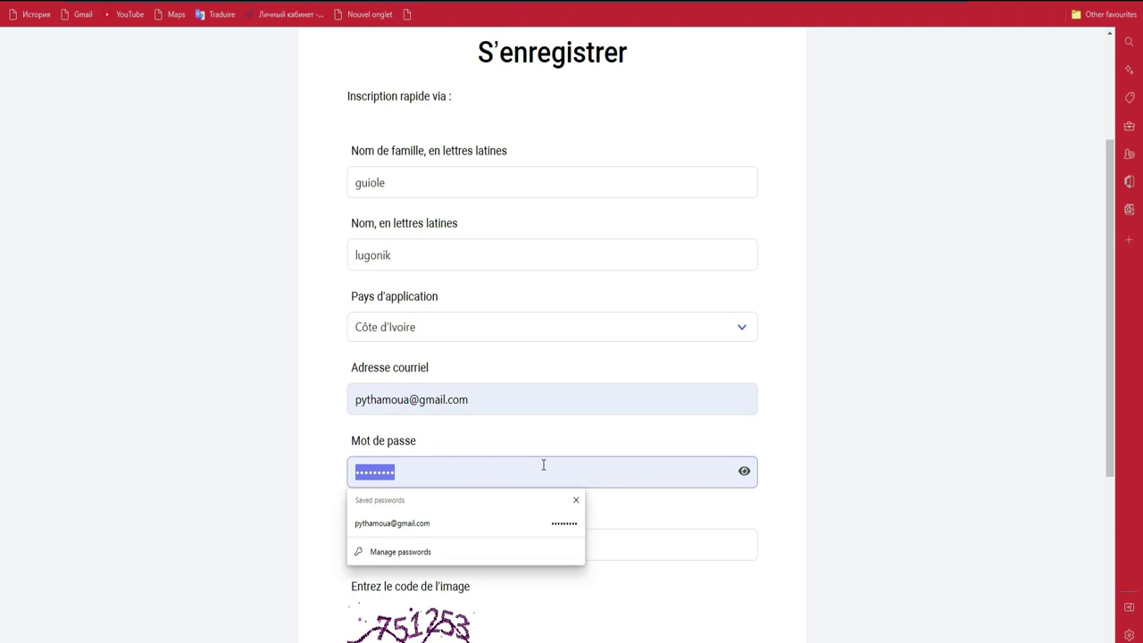
Overwrite the Adresse courriel with a different new Gmail address.
left_click(475, 395)
left_click_drag(451, 396, 352, 401)
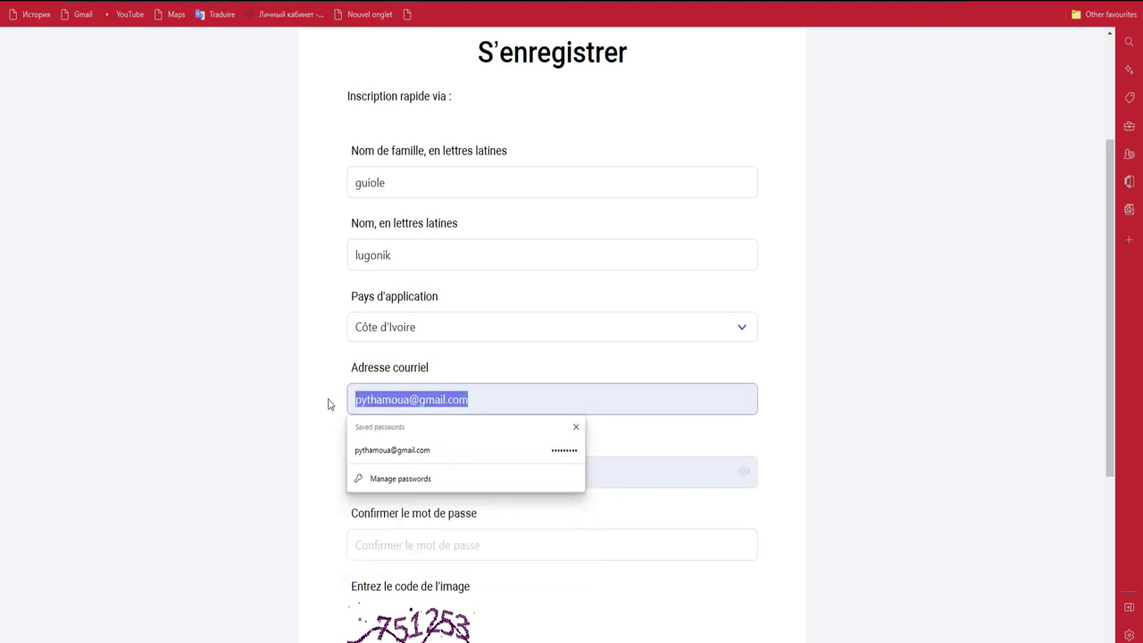
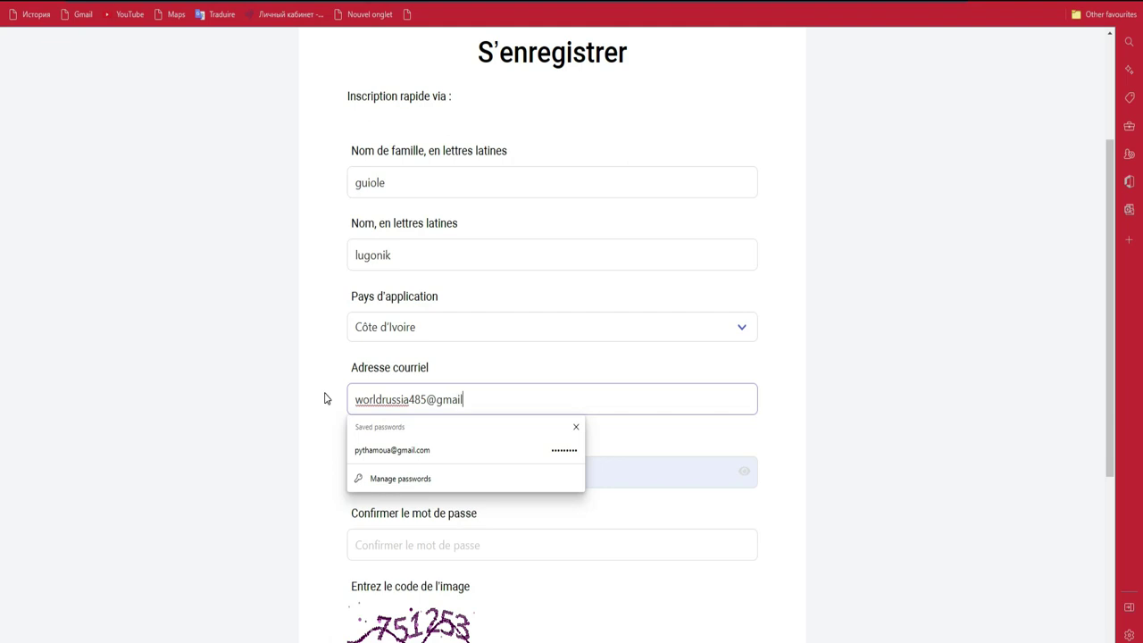
key("Tab")
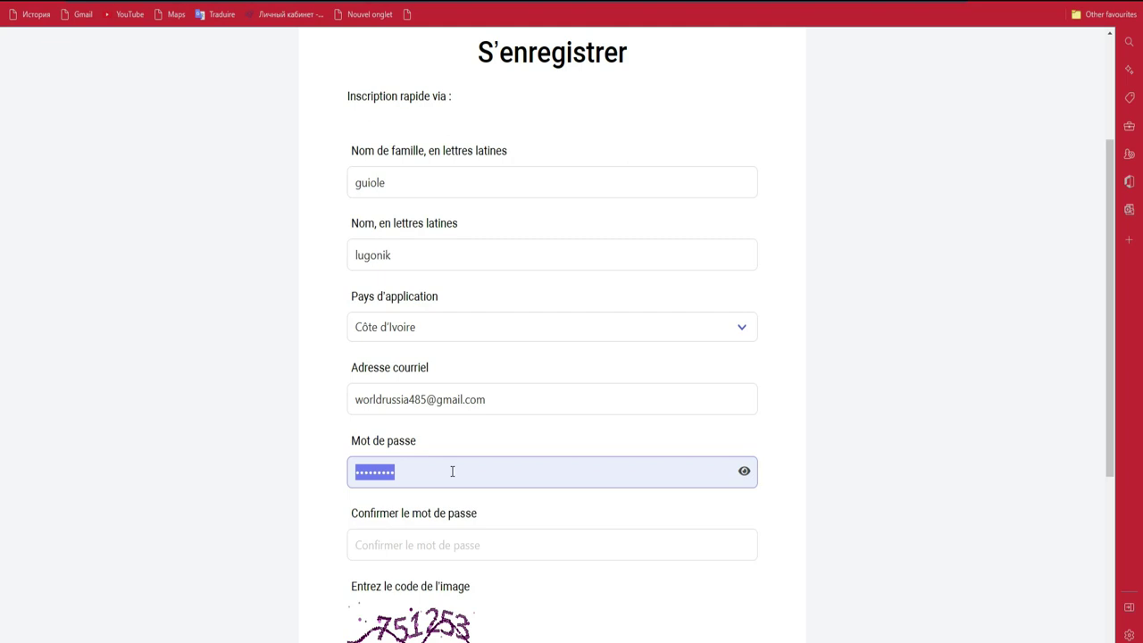
Enter the account password in Mot de passe and again in the confirmation field.
type("•••")
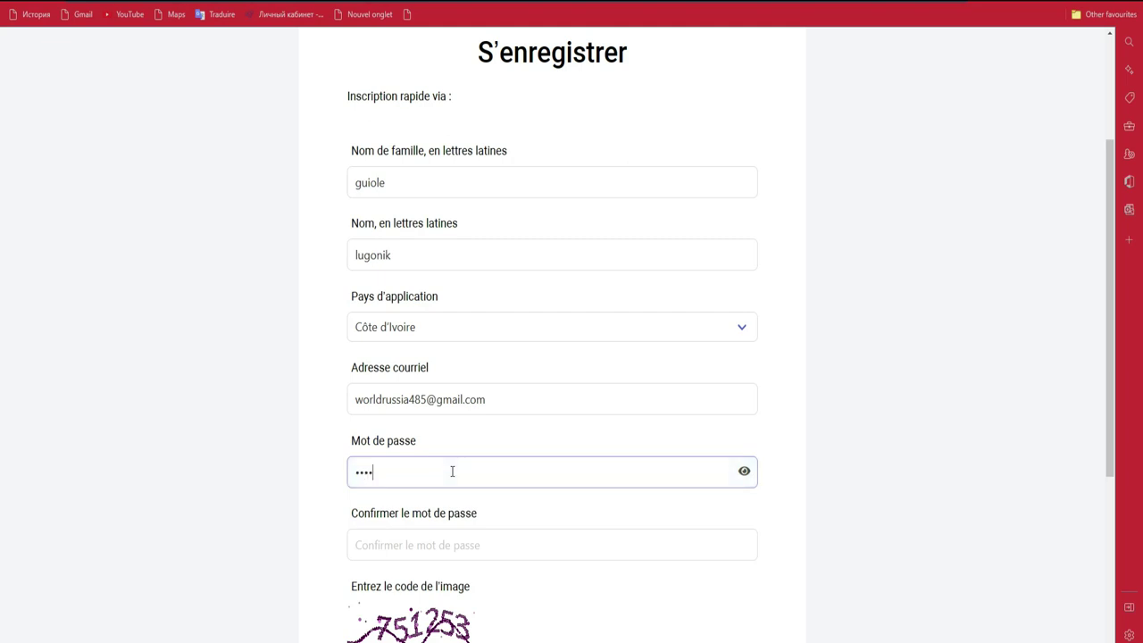
type("••••••")
left_click(455, 544)
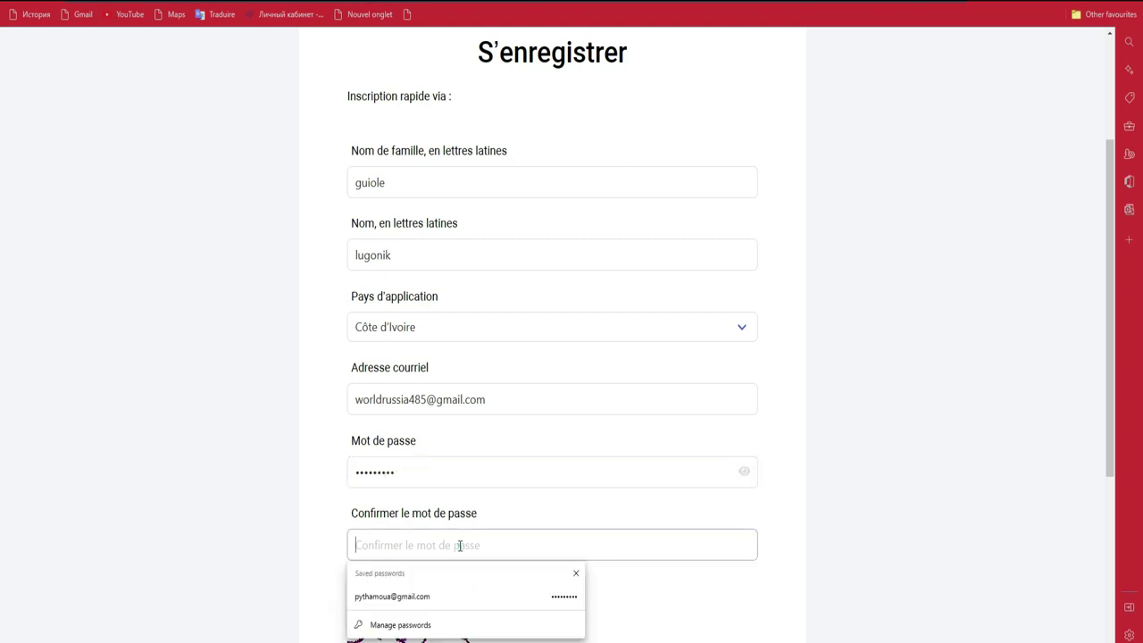
type("•••••••••")
left_click(783, 451)
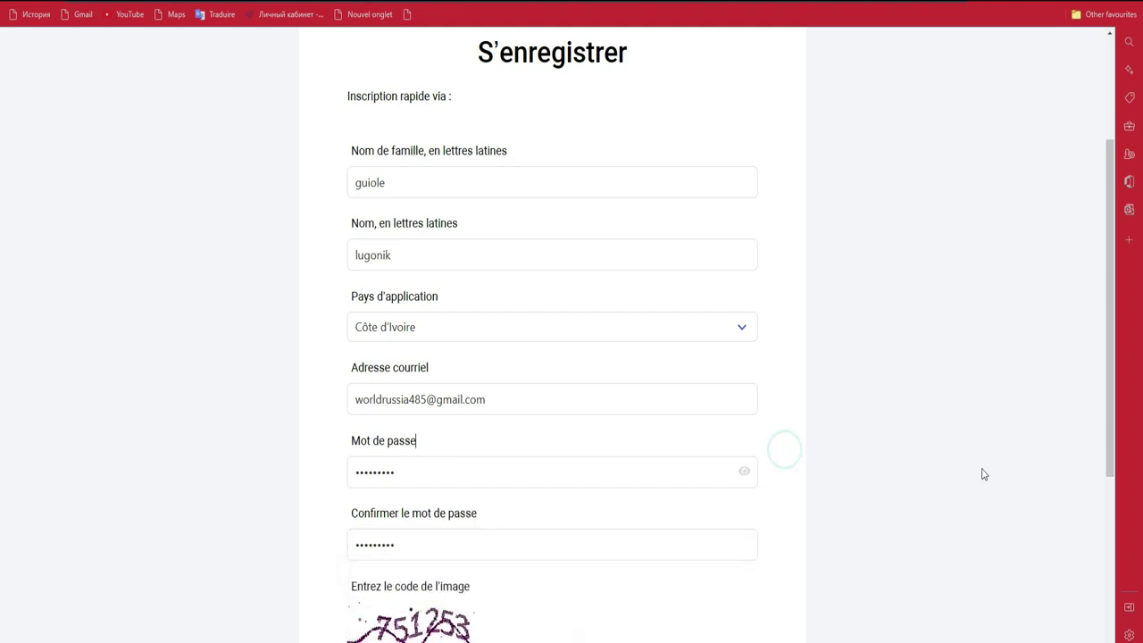
Enter the image verification code, accept both consents, and submit the registration.
left_click_drag(1110, 383, 1108, 469)
left_click(500, 554)
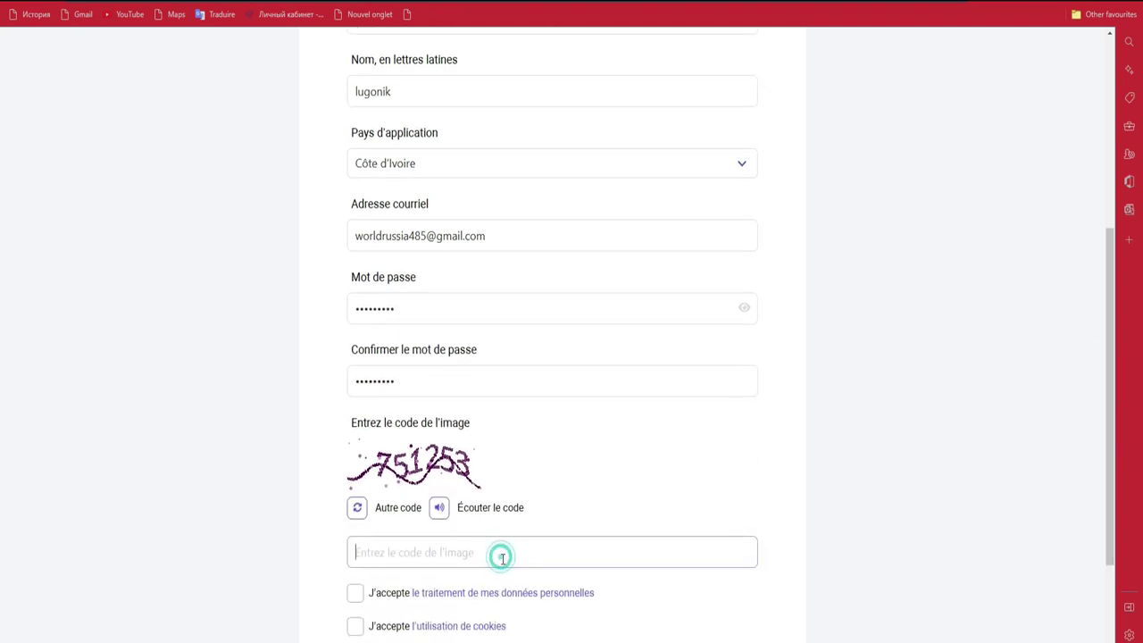
type("751")
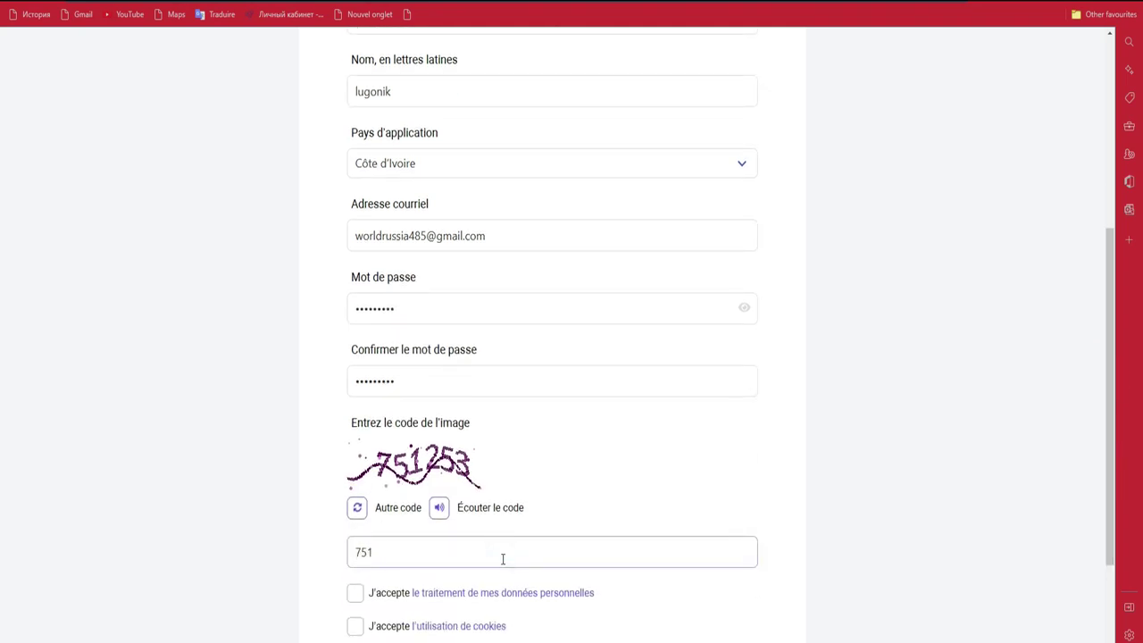
type("253")
scroll(1115, 368, "down", 2)
left_click(354, 463)
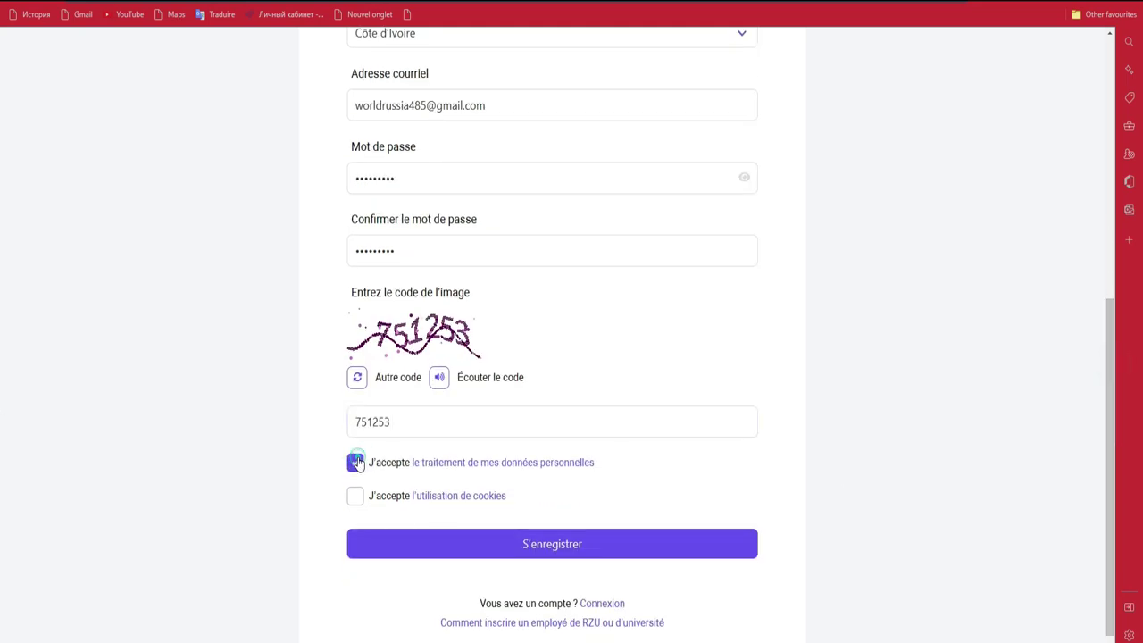
left_click(354, 495)
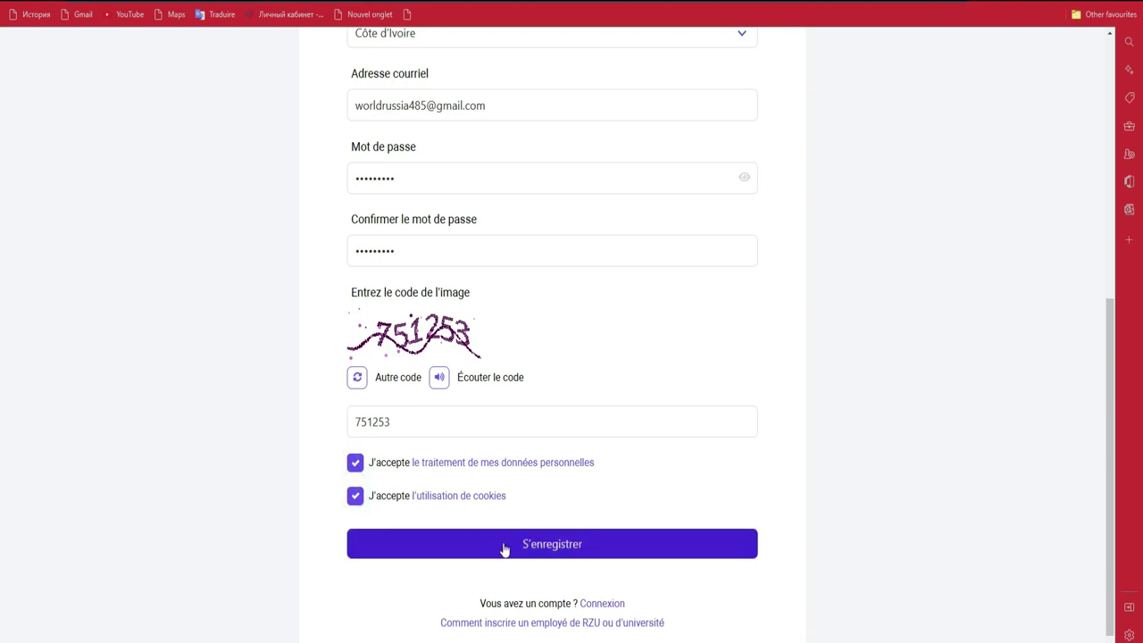
left_click(566, 553)
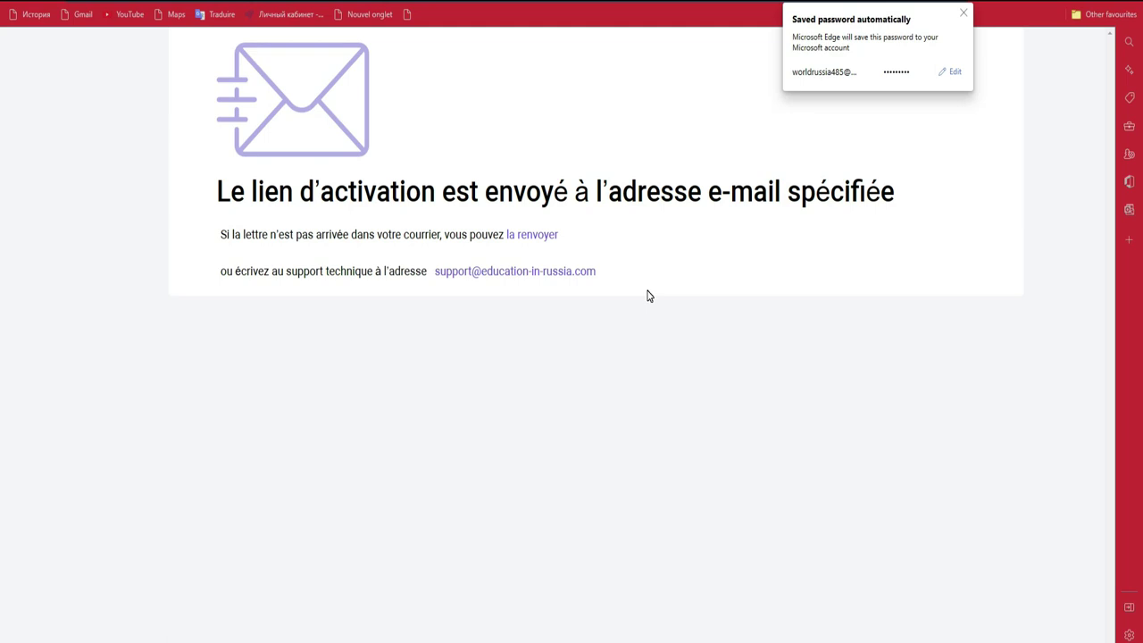
Dismiss the password-saved notification and place the cursor in the address bar.
left_click(962, 17)
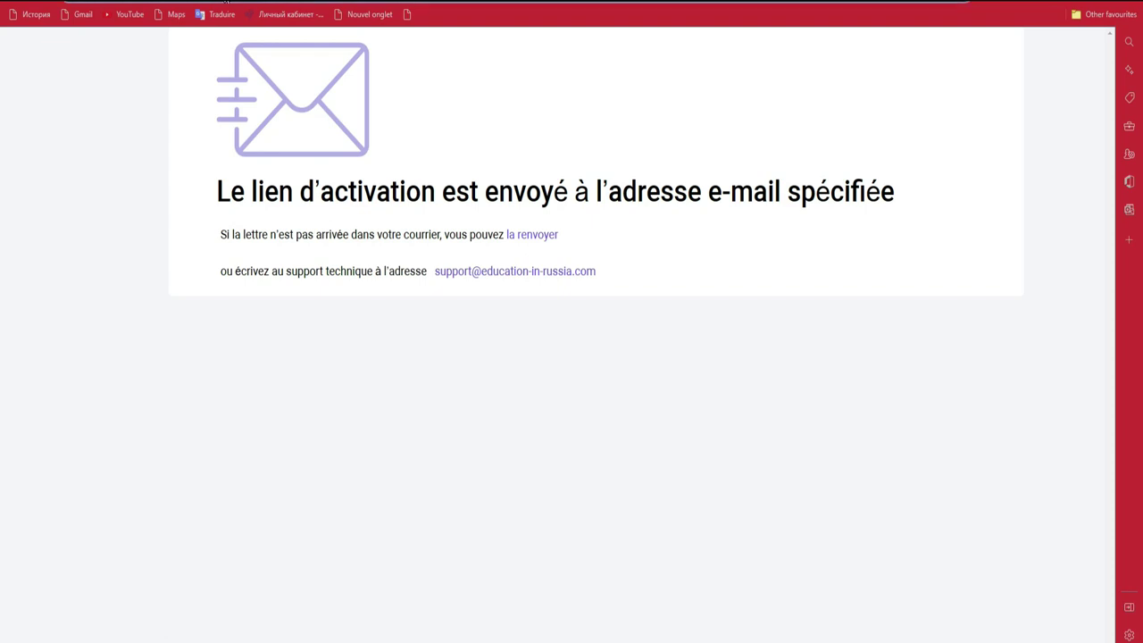
left_click(225, 3)
Load the authentication address, step back to the registration and sign-in pages, then open a new tab.
key("Return")
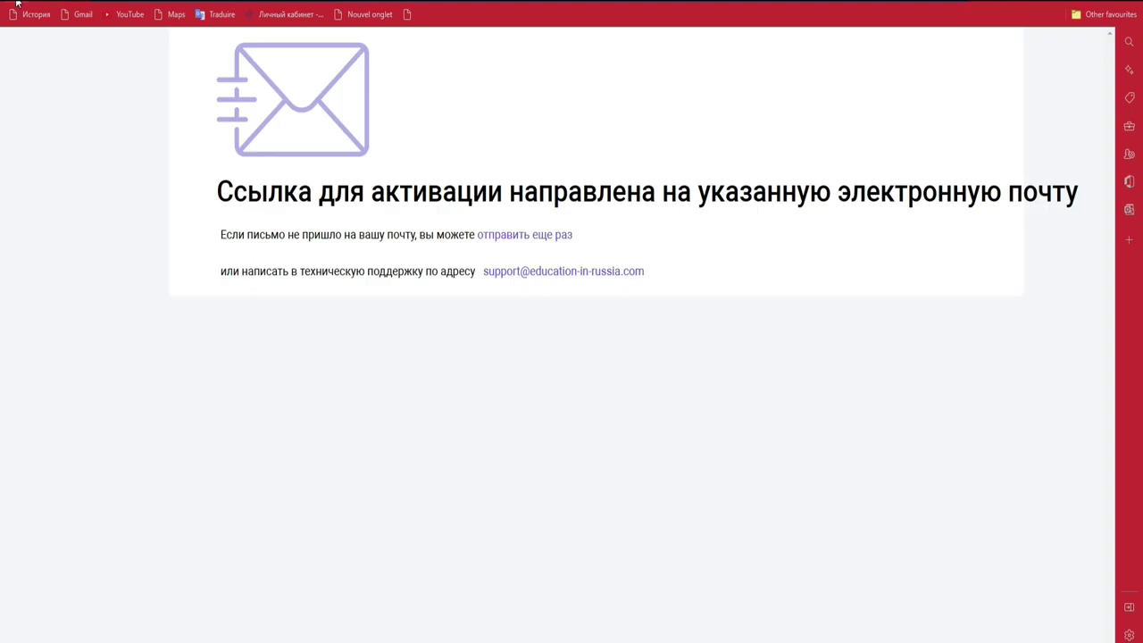
key("alt+Left")
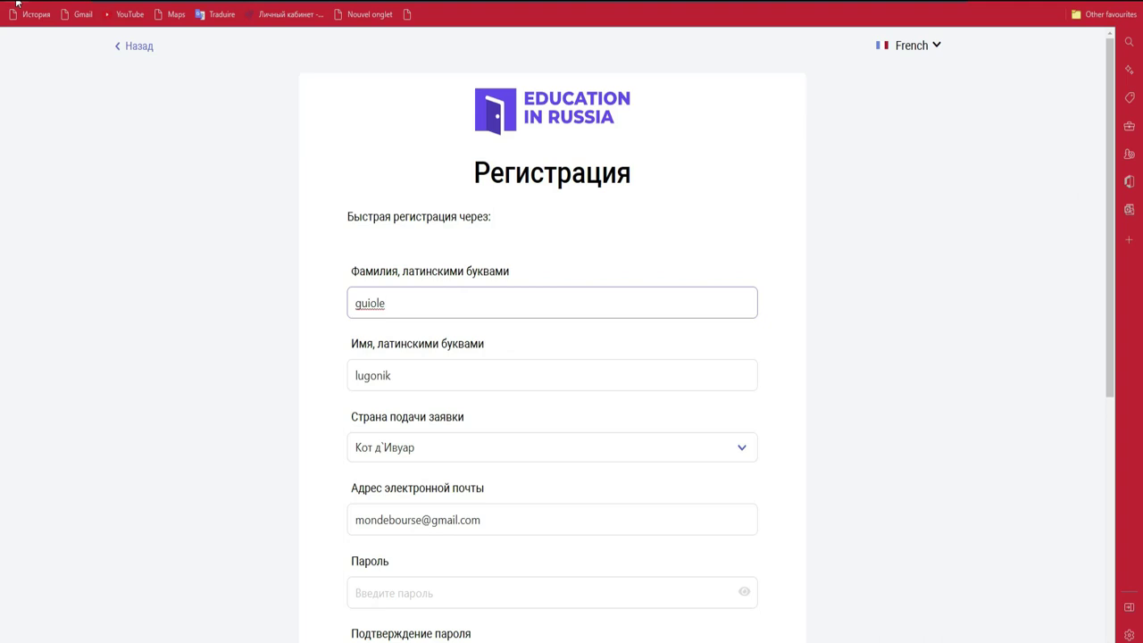
key("alt+Left")
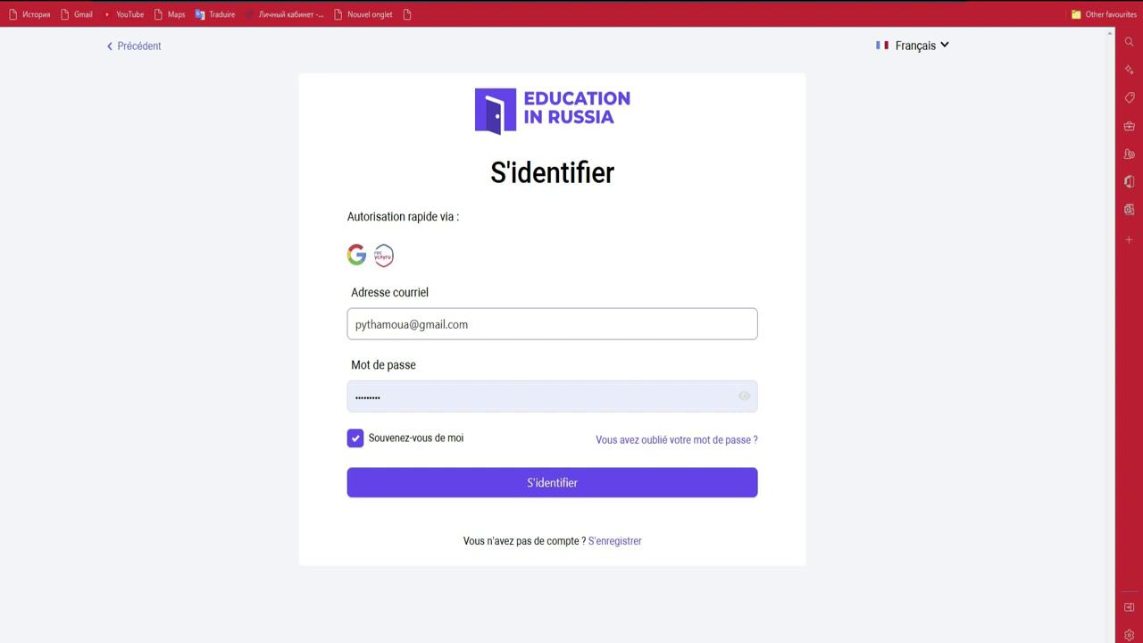
key("Return")
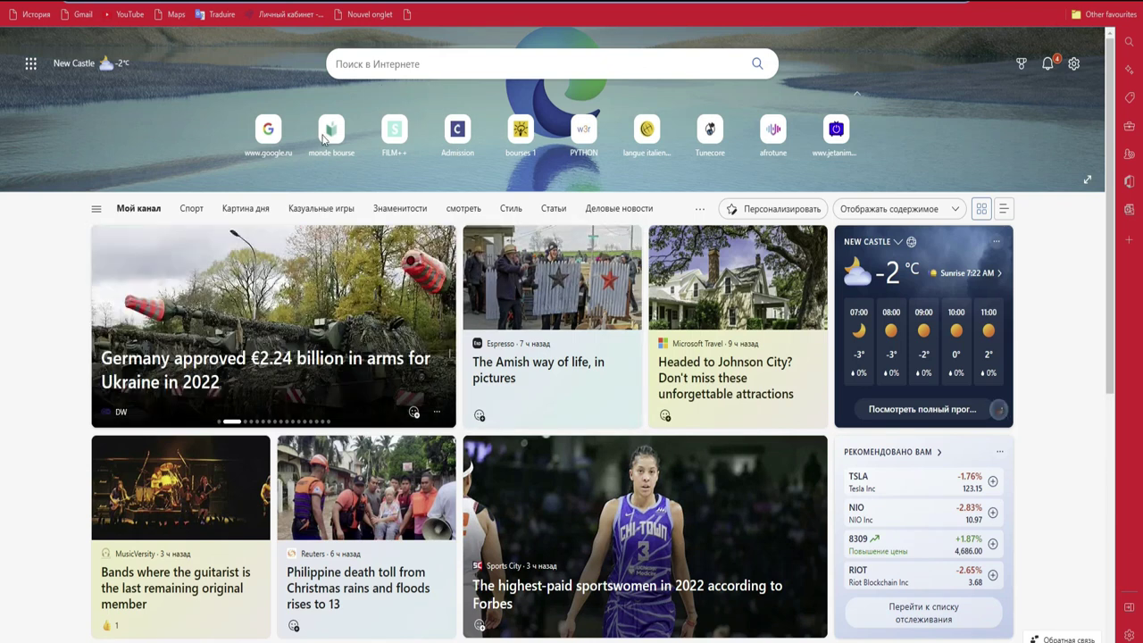
Search Google for yandex.ru from the new-tab page.
left_click(264, 141)
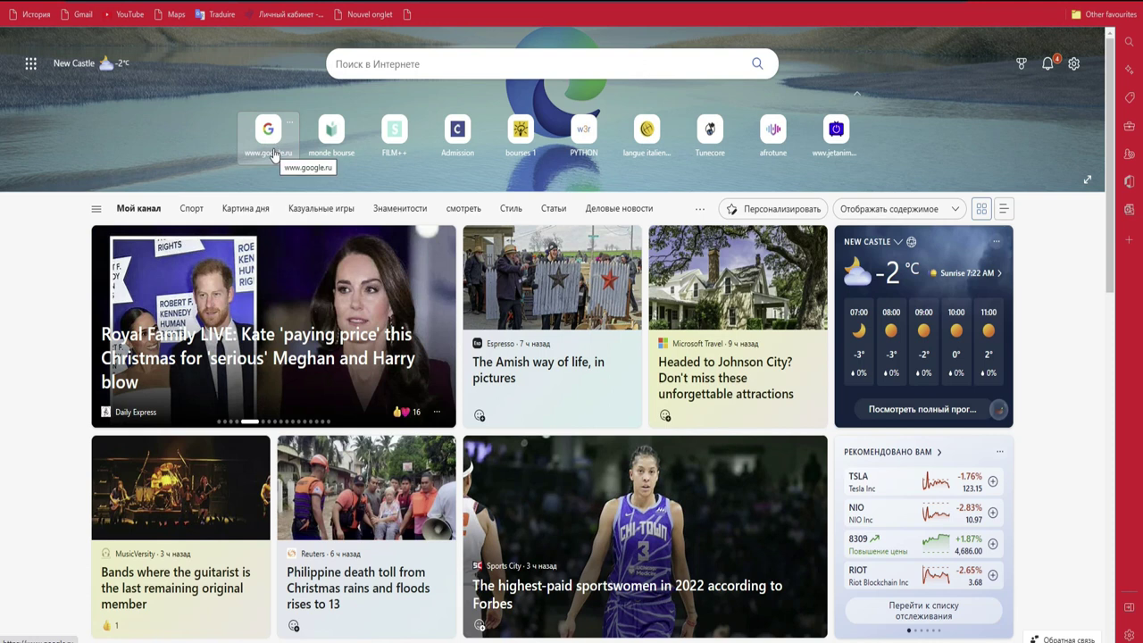
left_click(274, 154)
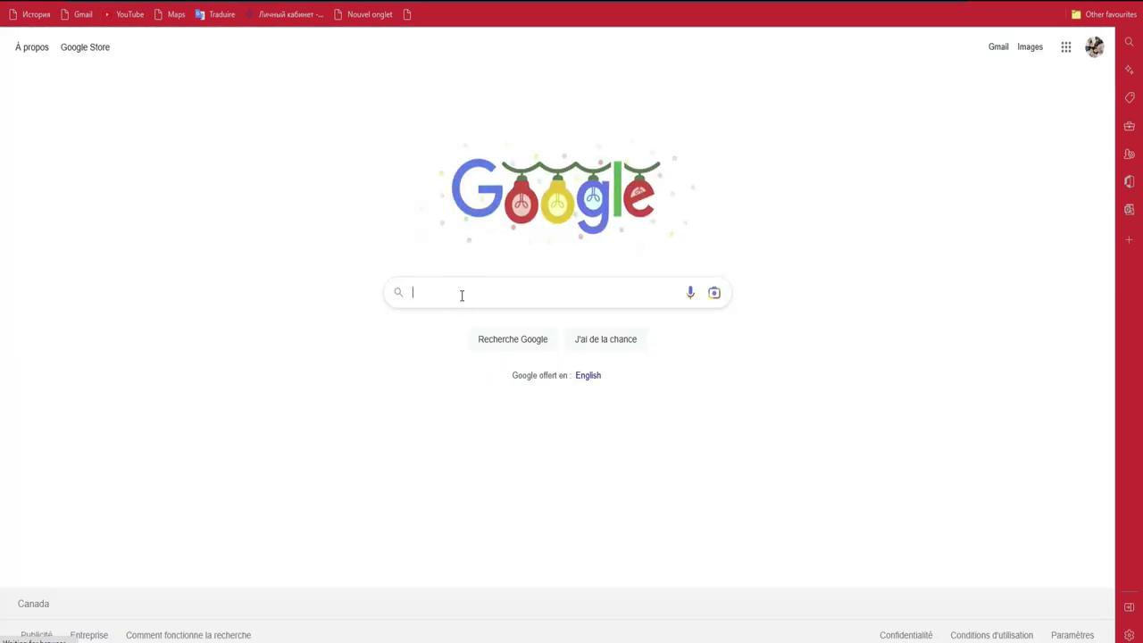
type("yan")
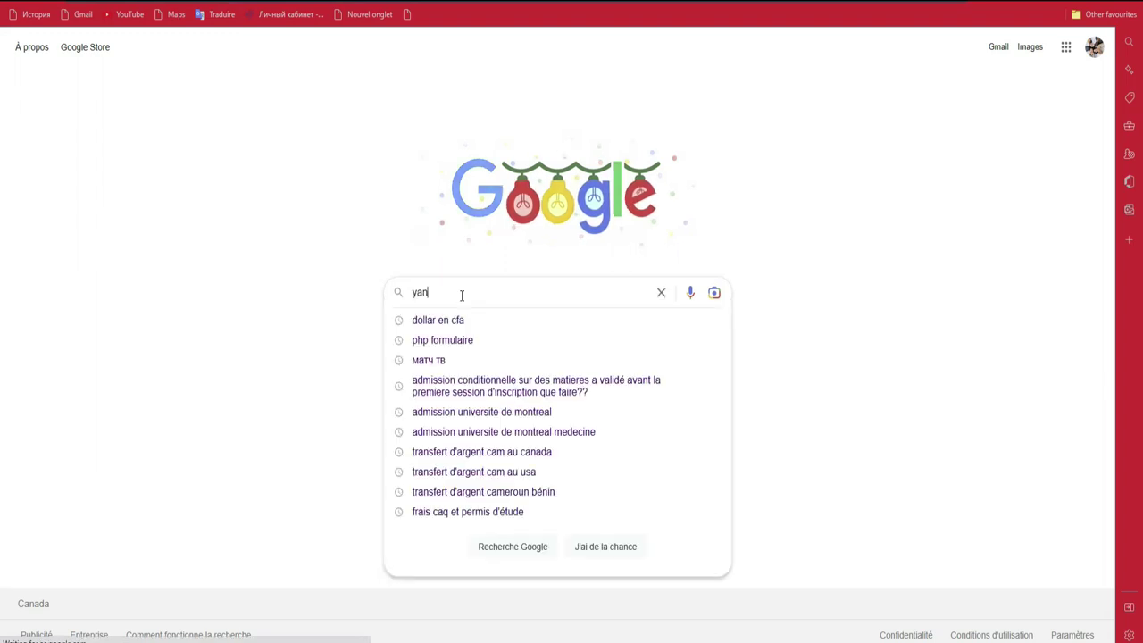
type("dex.")
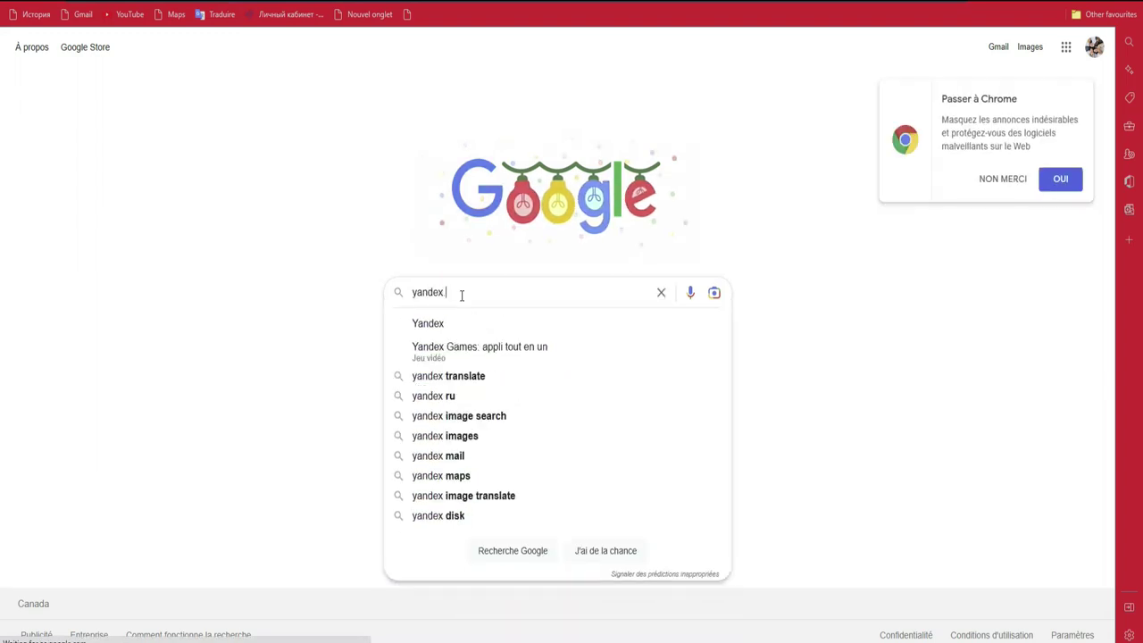
type("ru")
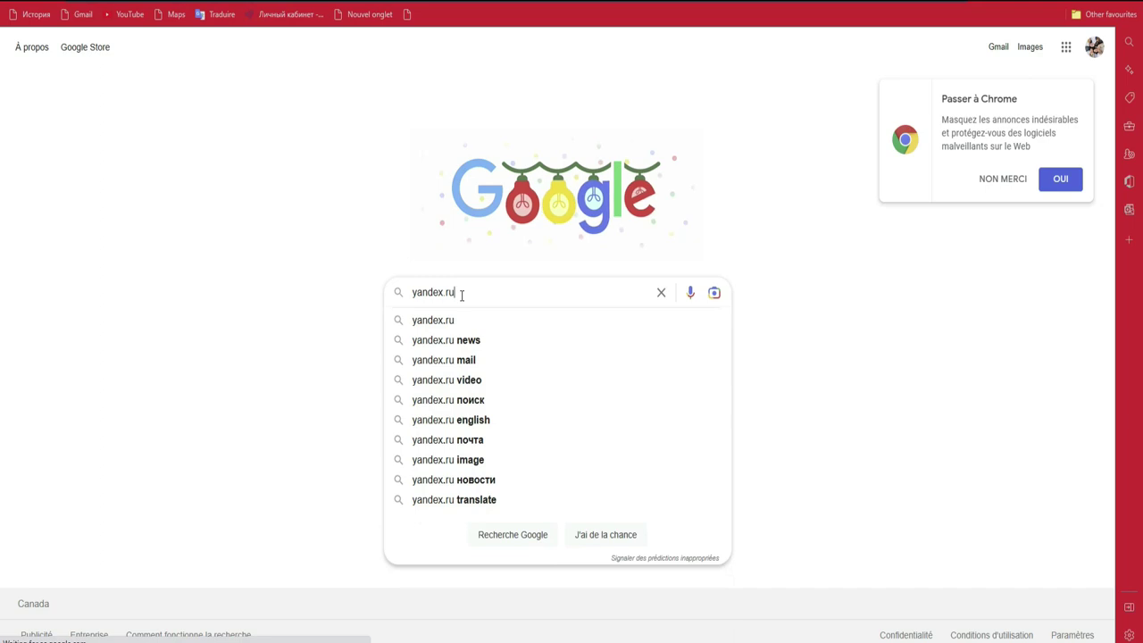
key("Return")
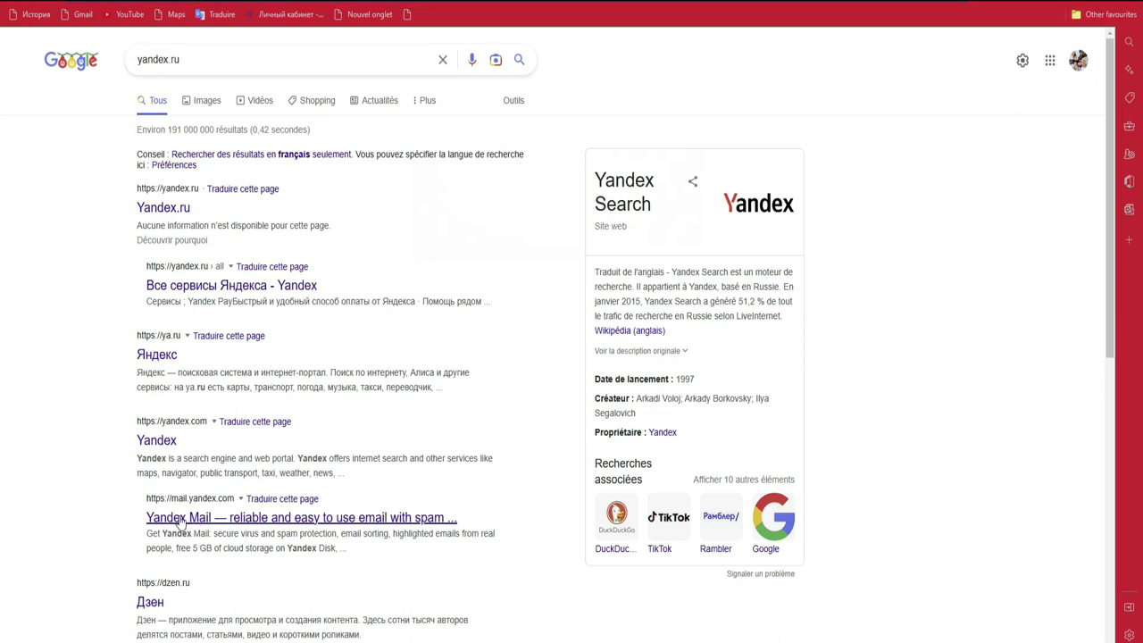
Follow the Yandex Mail result and start creating a new Yandex account.
left_click(180, 520)
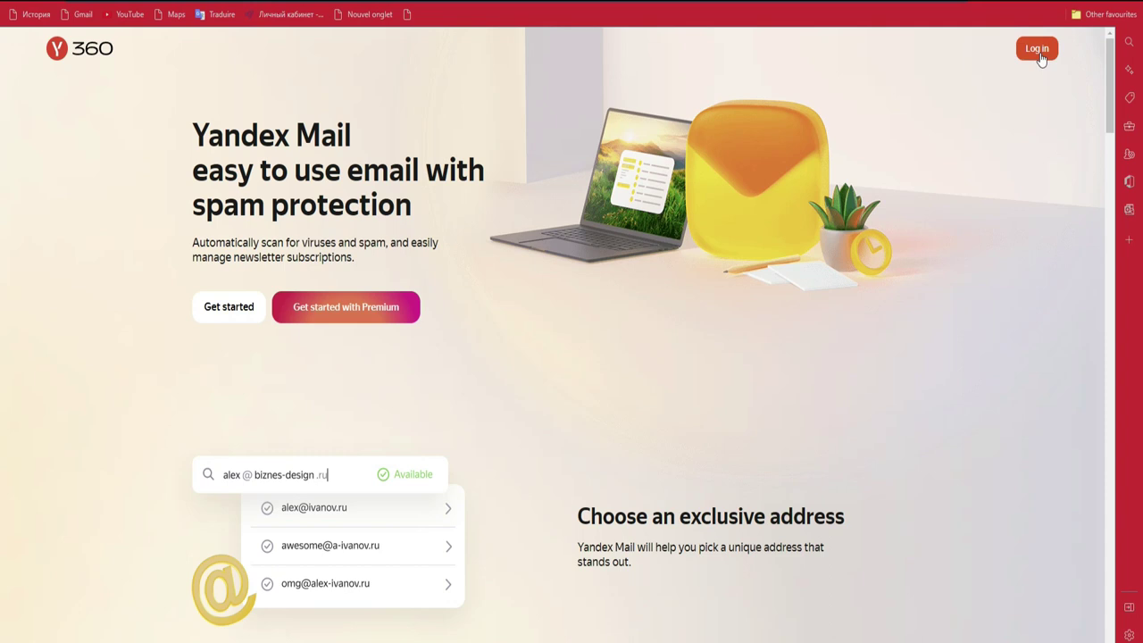
left_click(231, 313)
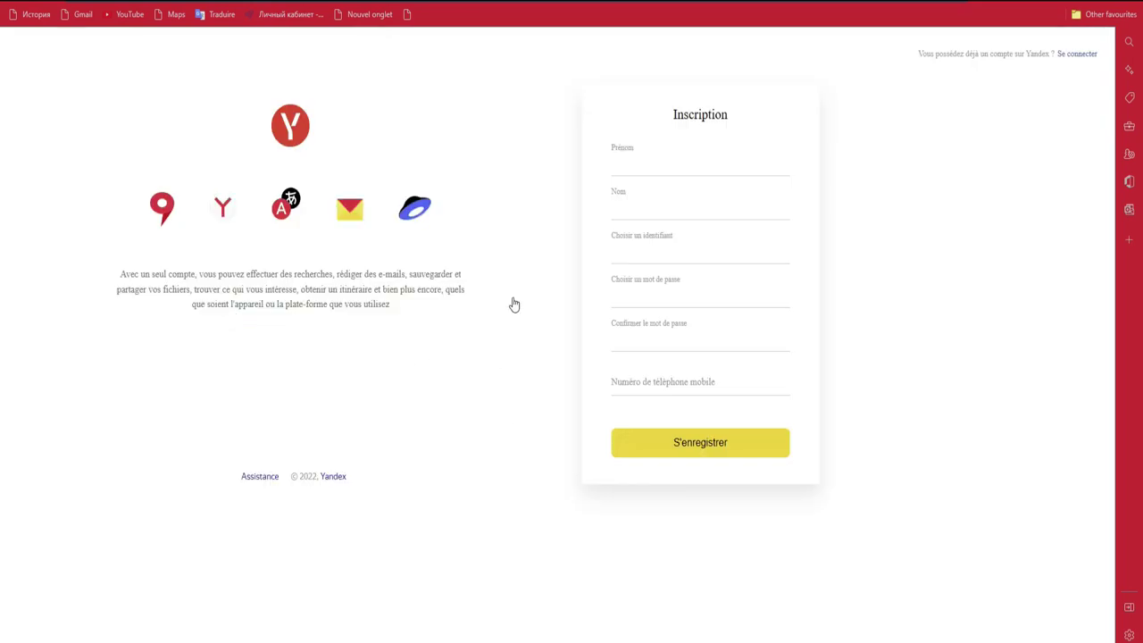
Enter the first name in Prénom and the surname in Nom.
left_click(649, 167)
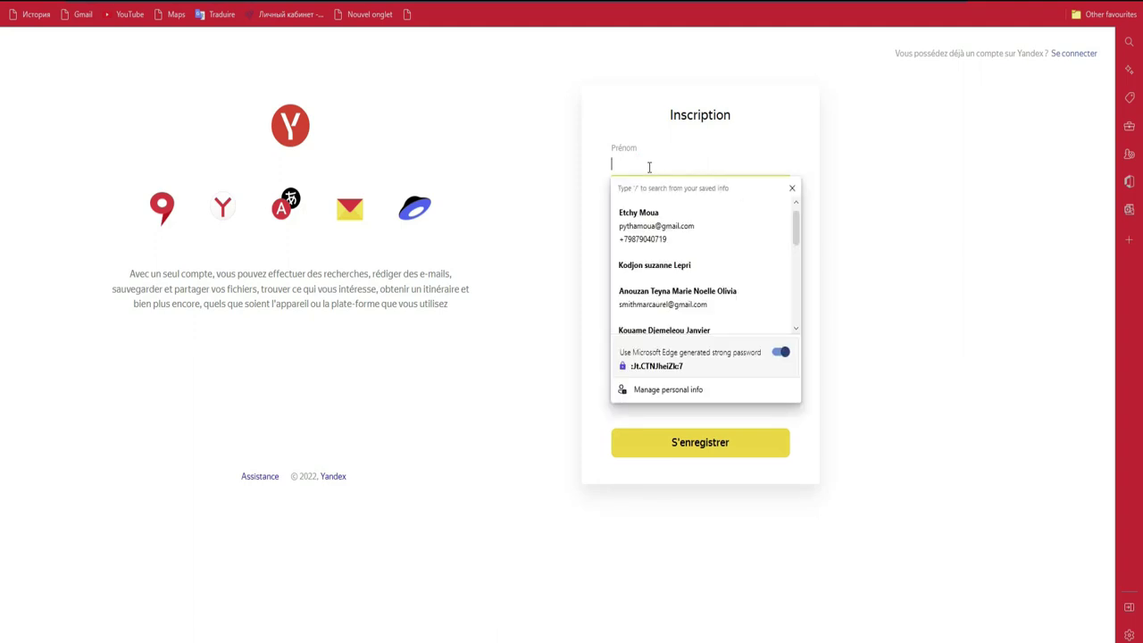
left_click(555, 198)
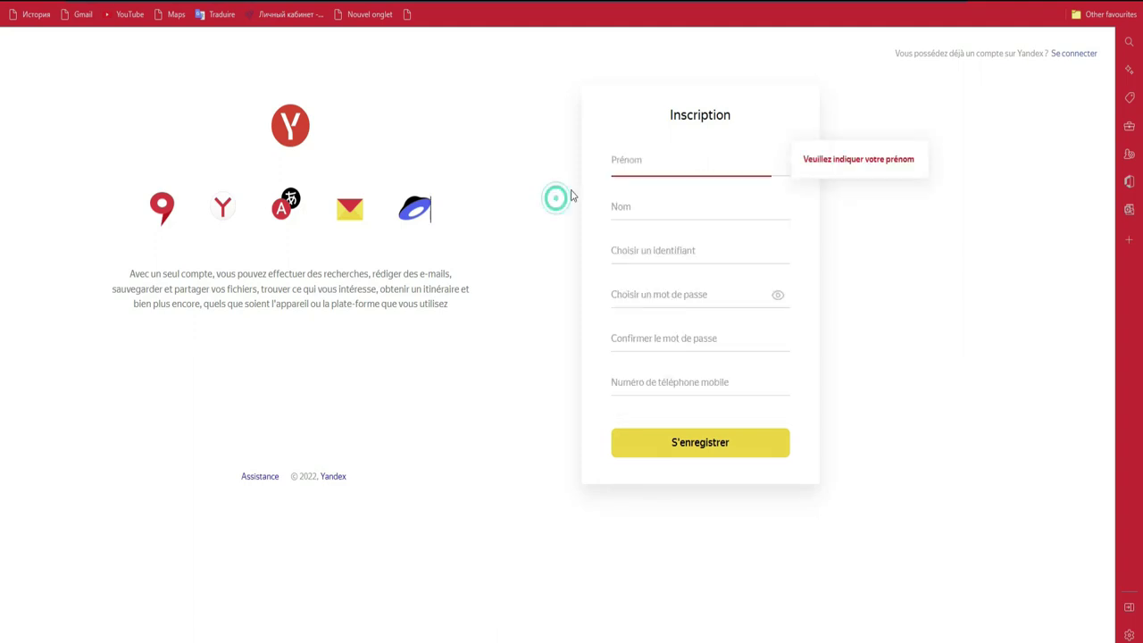
left_click(646, 162)
type("kilo")
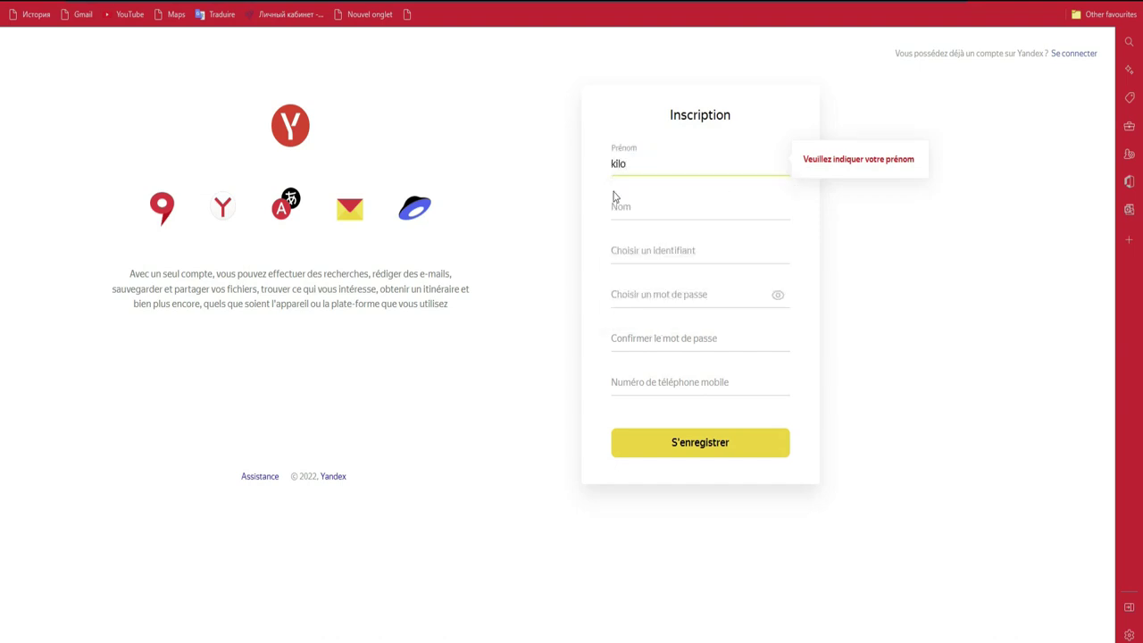
double_click(647, 207)
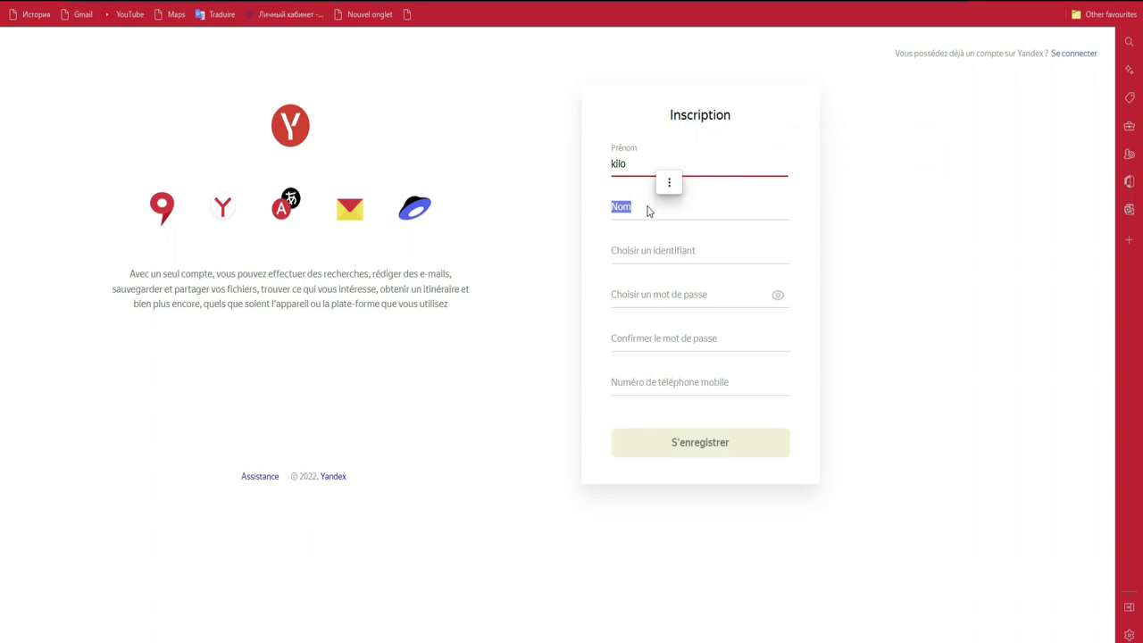
left_click(700, 200)
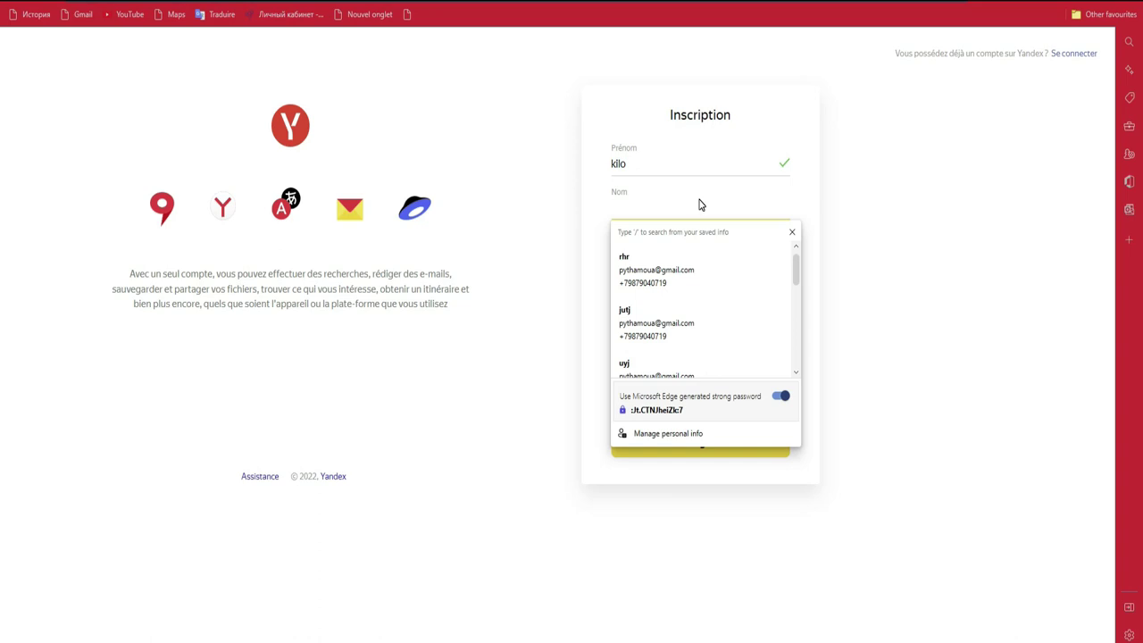
left_click(650, 208)
type("lo")
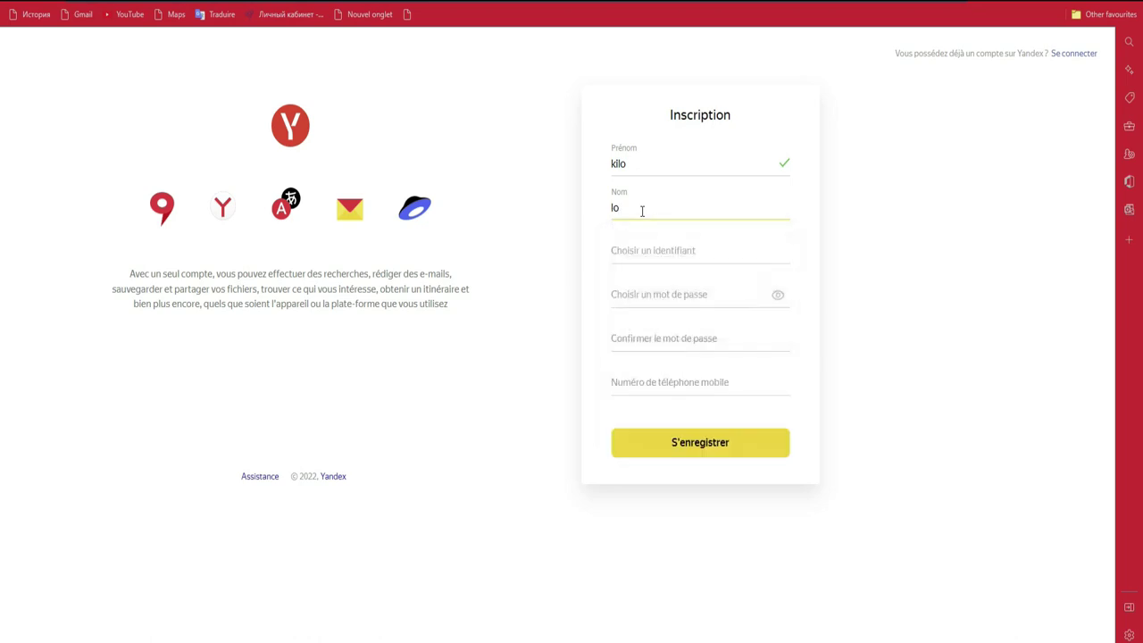
type("gerif")
Pick an available suggested username as the Yandex login.
left_click(650, 255)
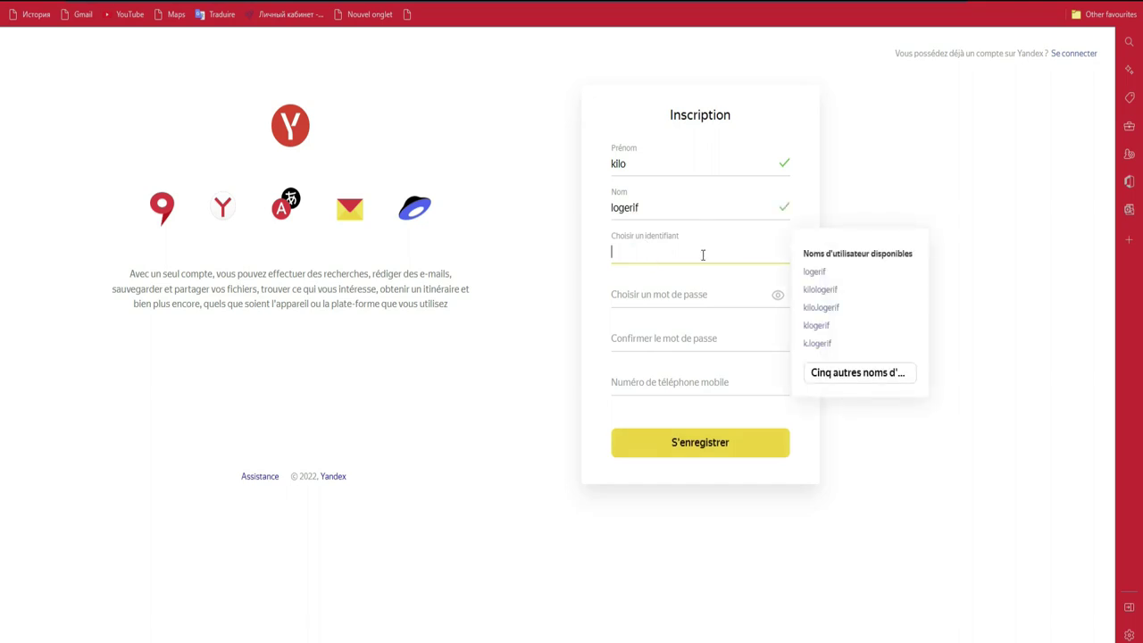
left_click(835, 289)
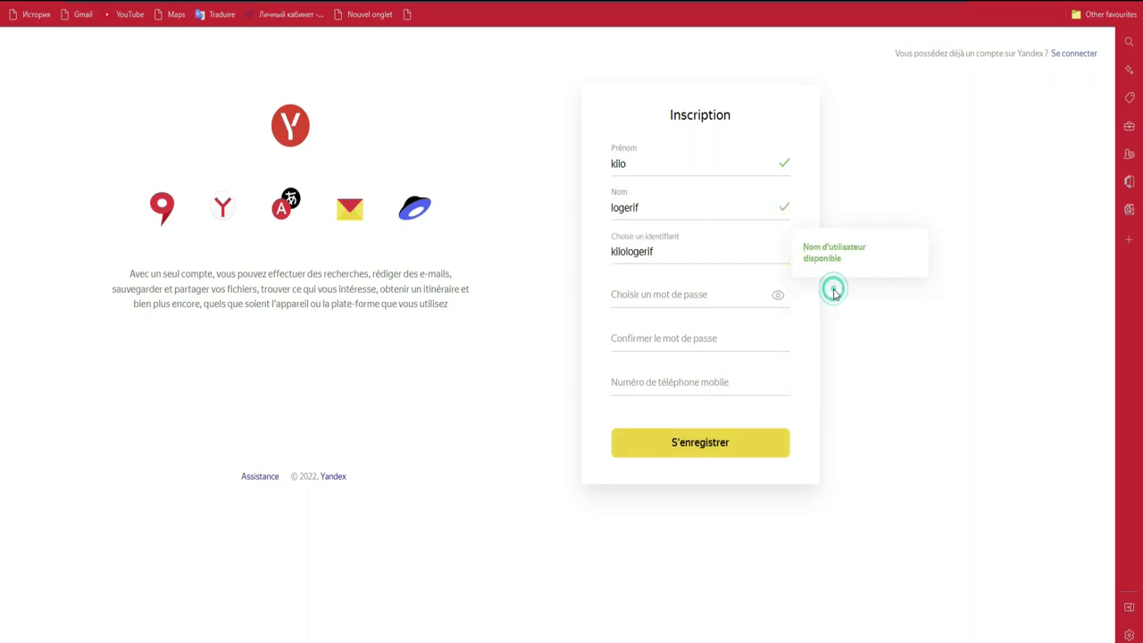
left_click(652, 297)
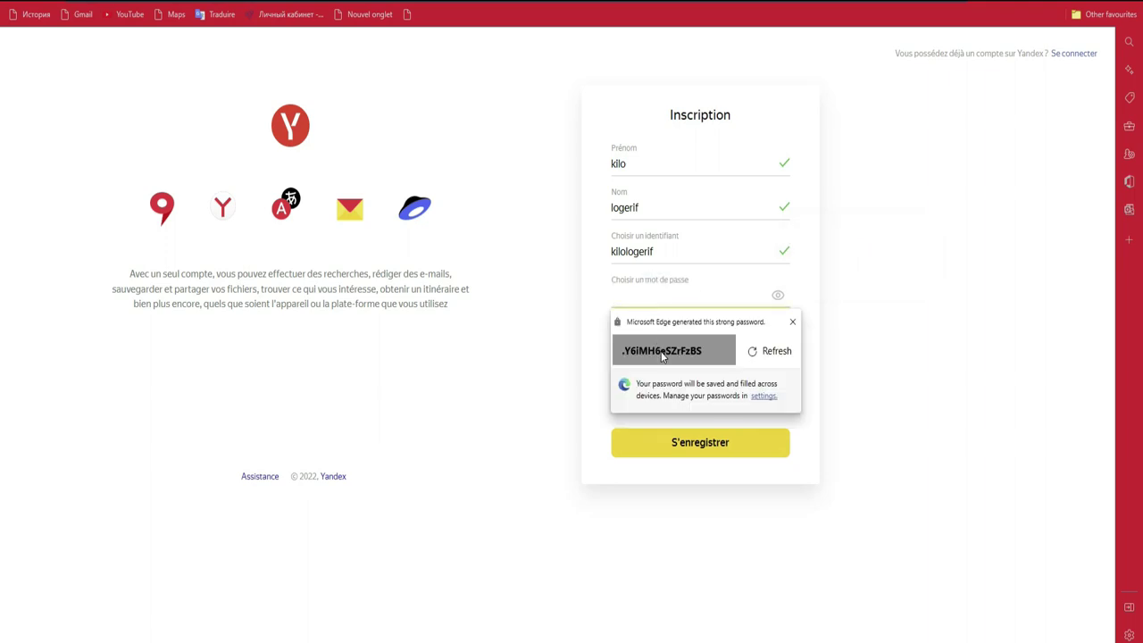
Enter an initial password in 'Choisir un mot de passe'.
left_click(695, 300)
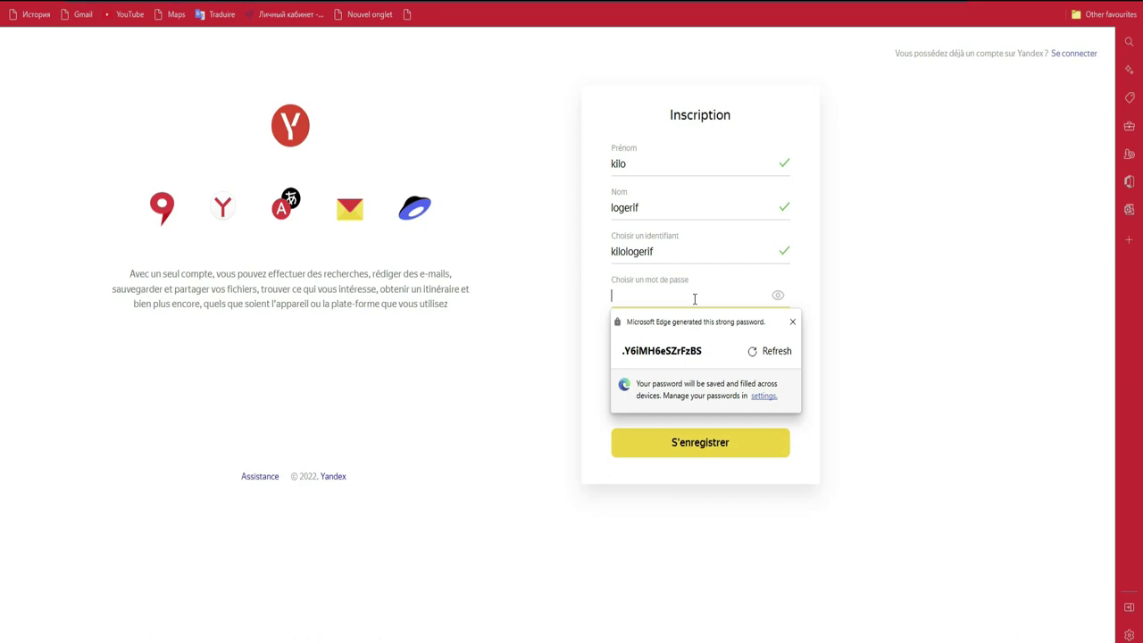
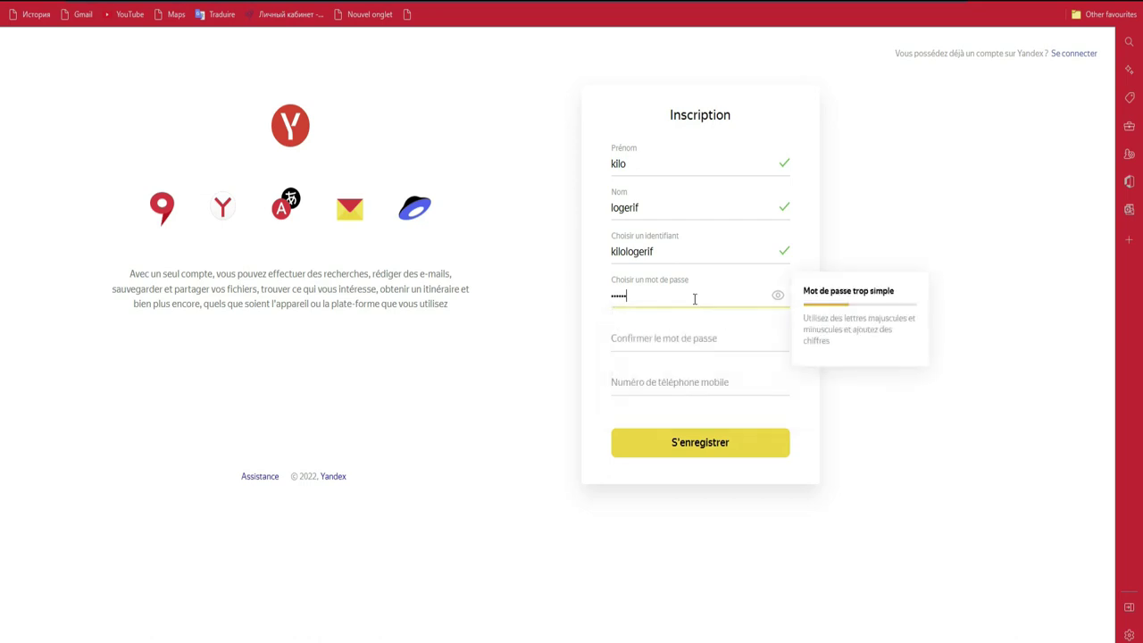
left_click(693, 340)
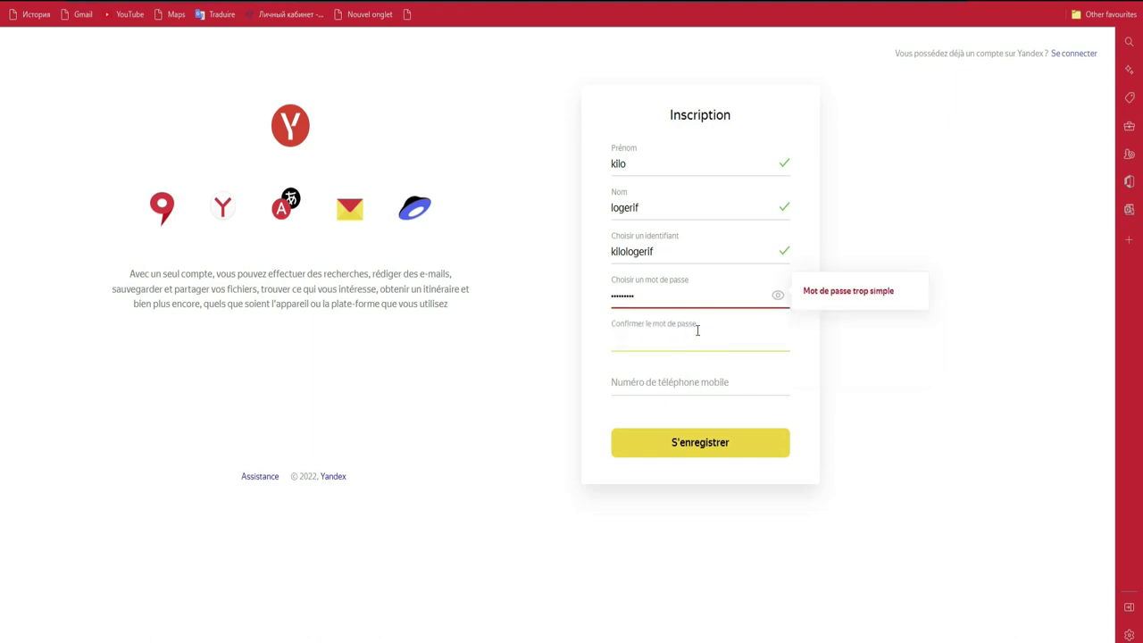
Replace the too-simple password with another and retype it in 'Confirmer le mot de passe'.
left_click(740, 301)
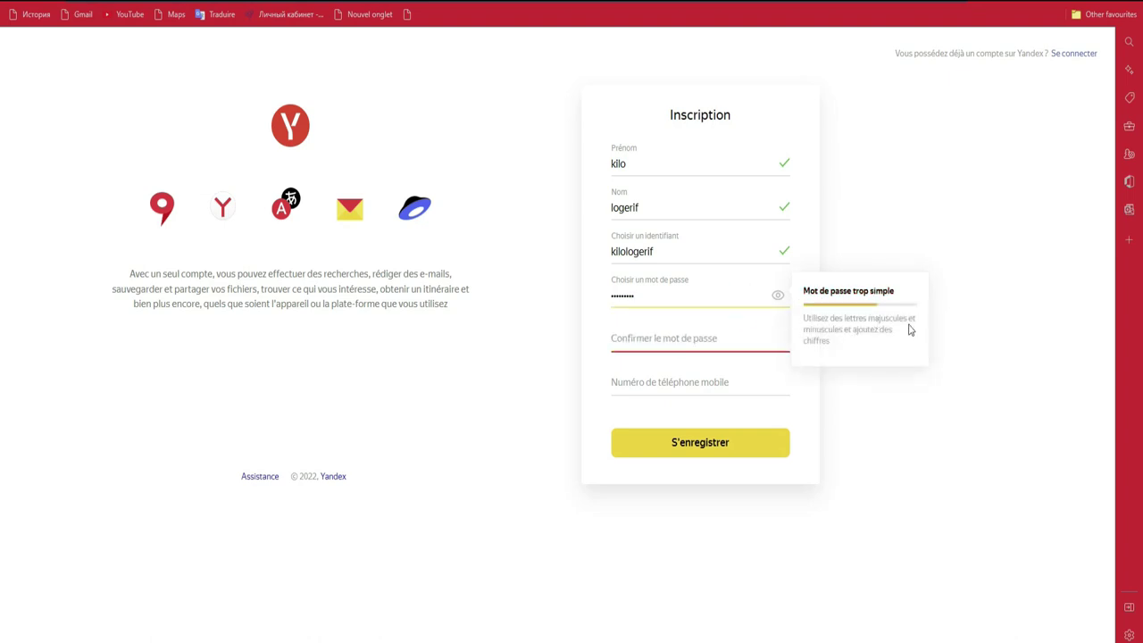
left_click_drag(647, 294, 602, 302)
key("BackSpace")
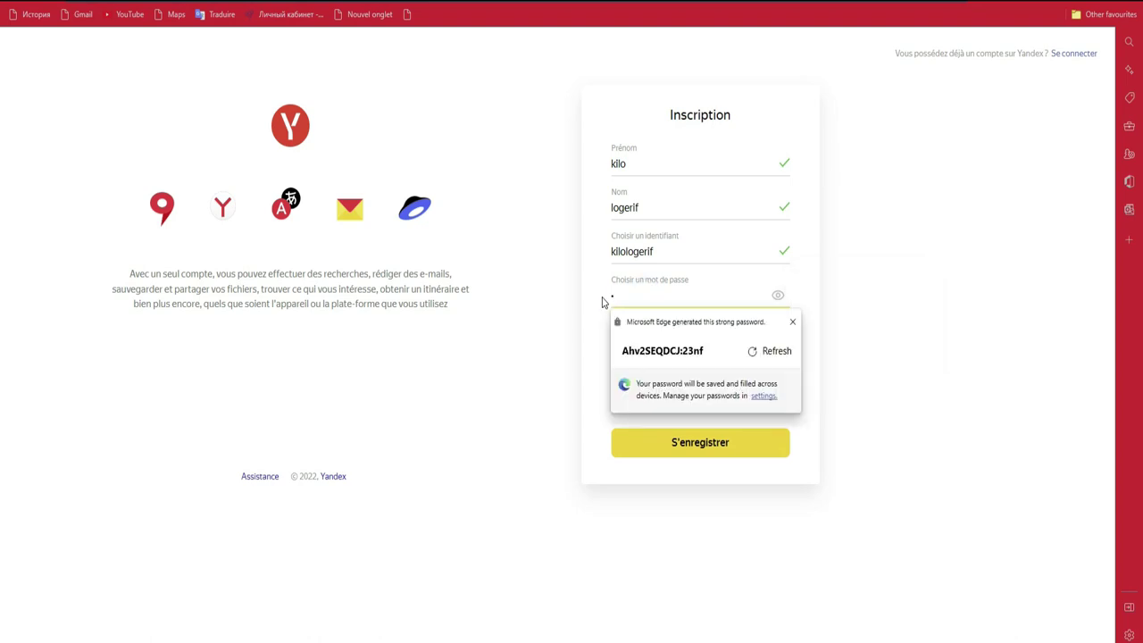
type("aaaaaa")
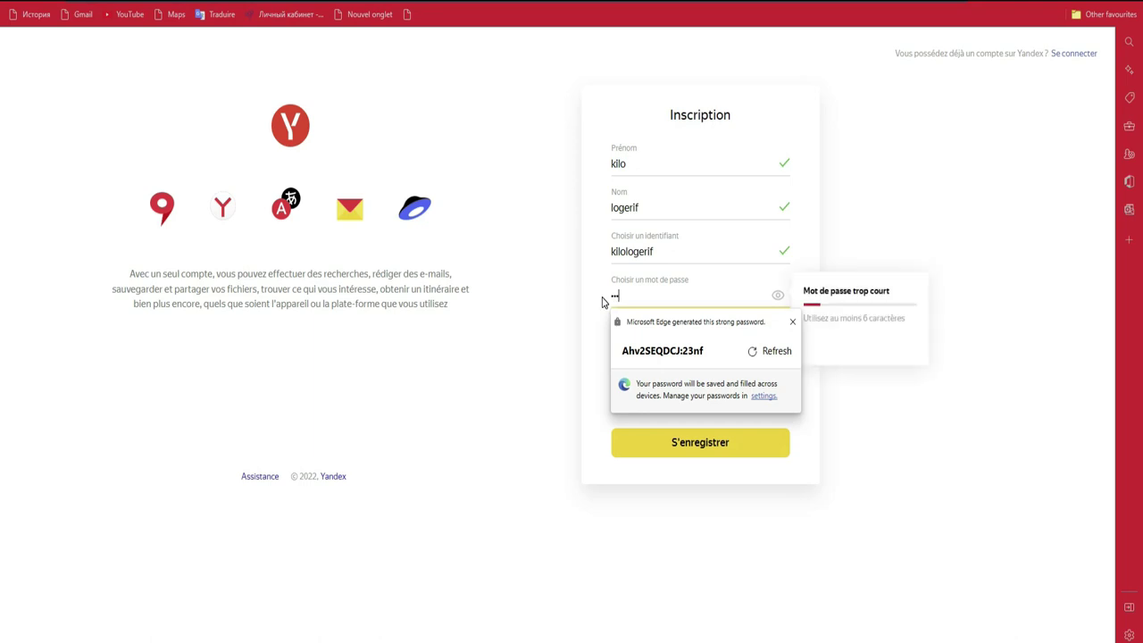
type("aaa")
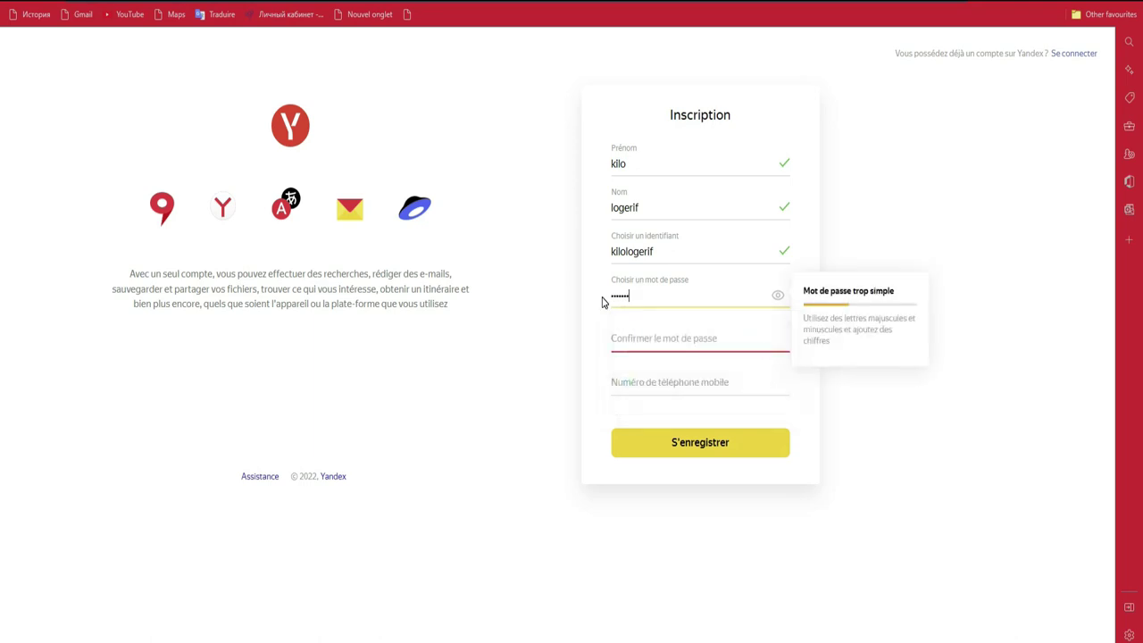
left_click(659, 343)
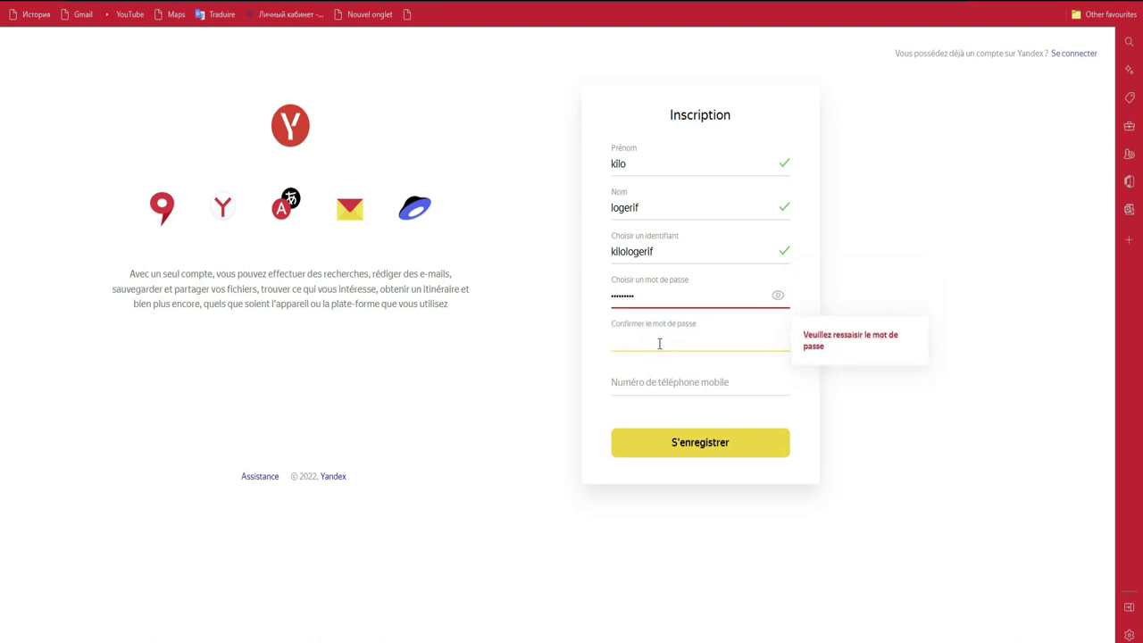
type("aaaaaa")
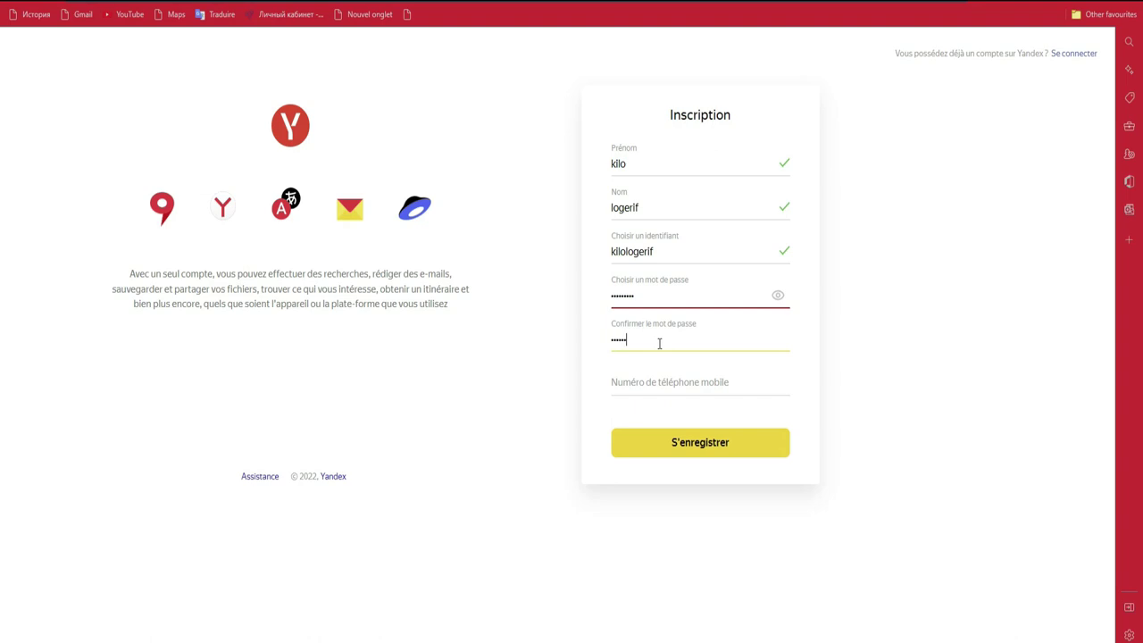
type("aa")
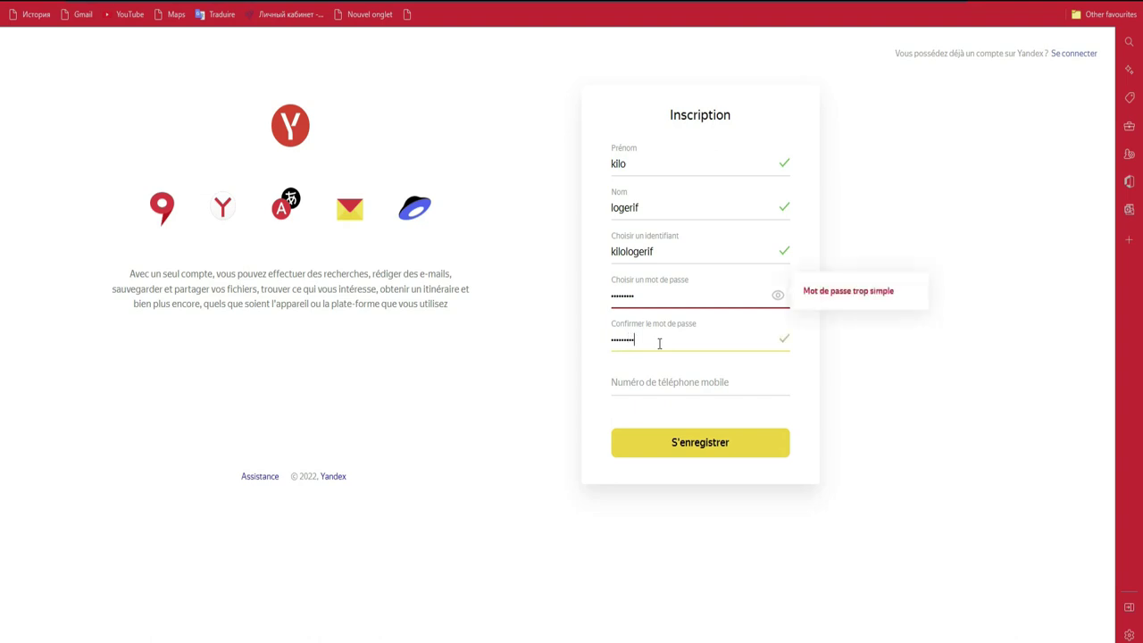
left_click(687, 385)
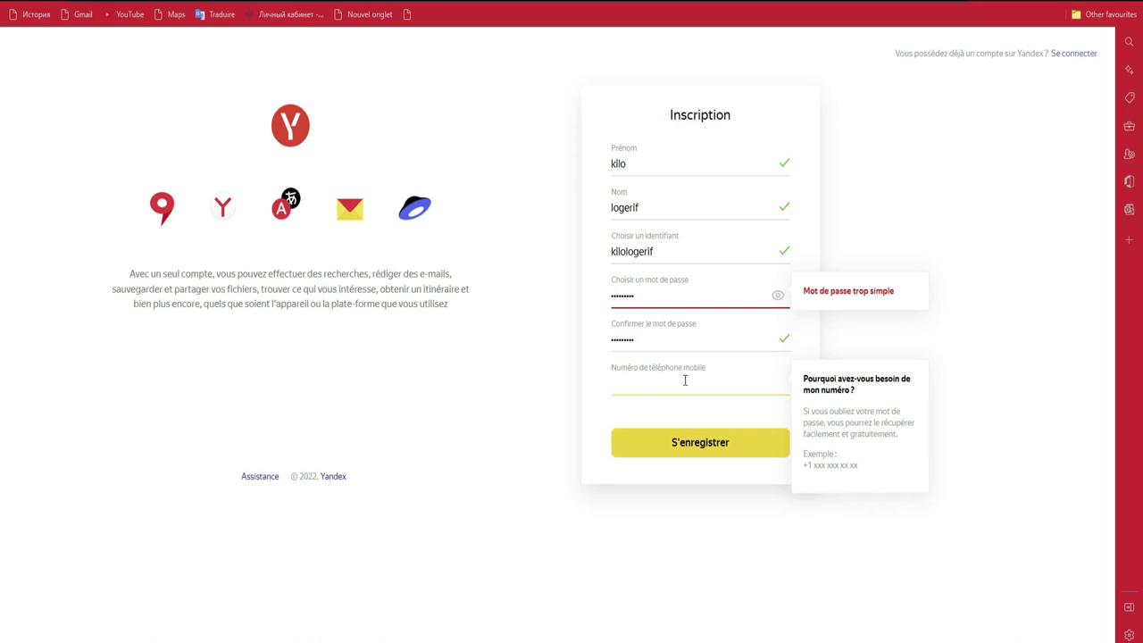
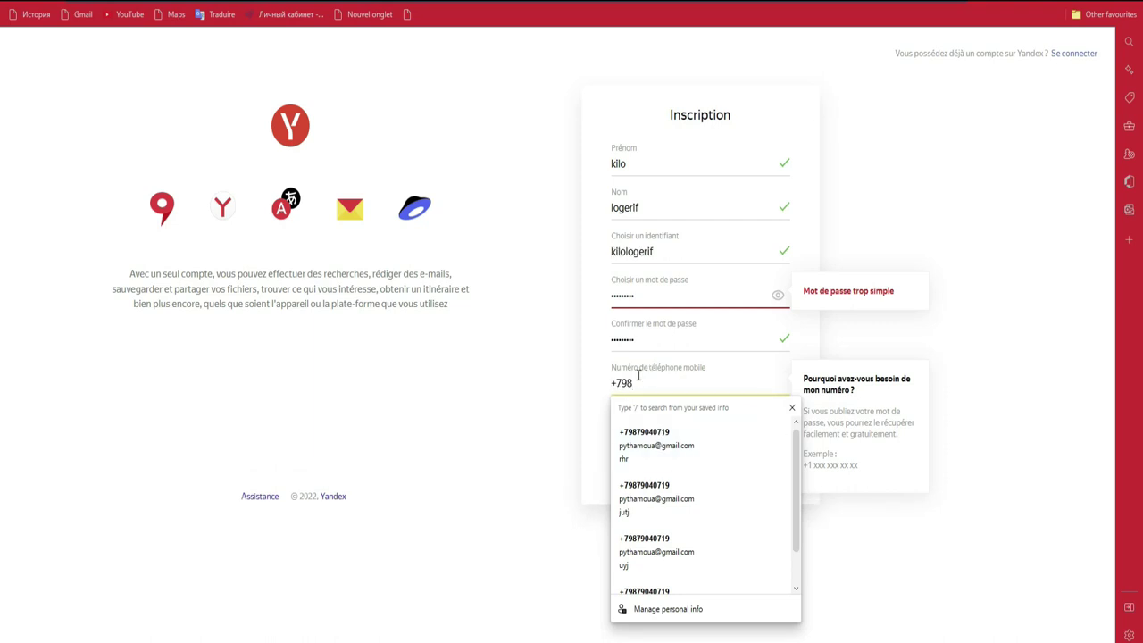
Enter the mobile phone number and request an SMS code with 'Obtenir un code'.
left_click(515, 436)
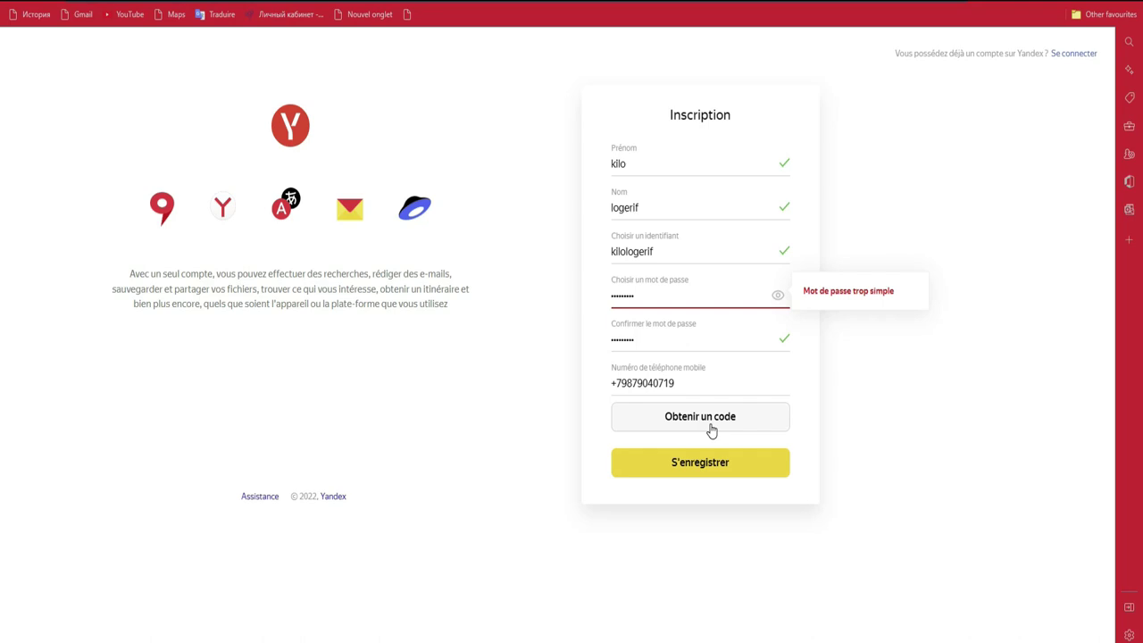
left_click(701, 473)
left_click(693, 420)
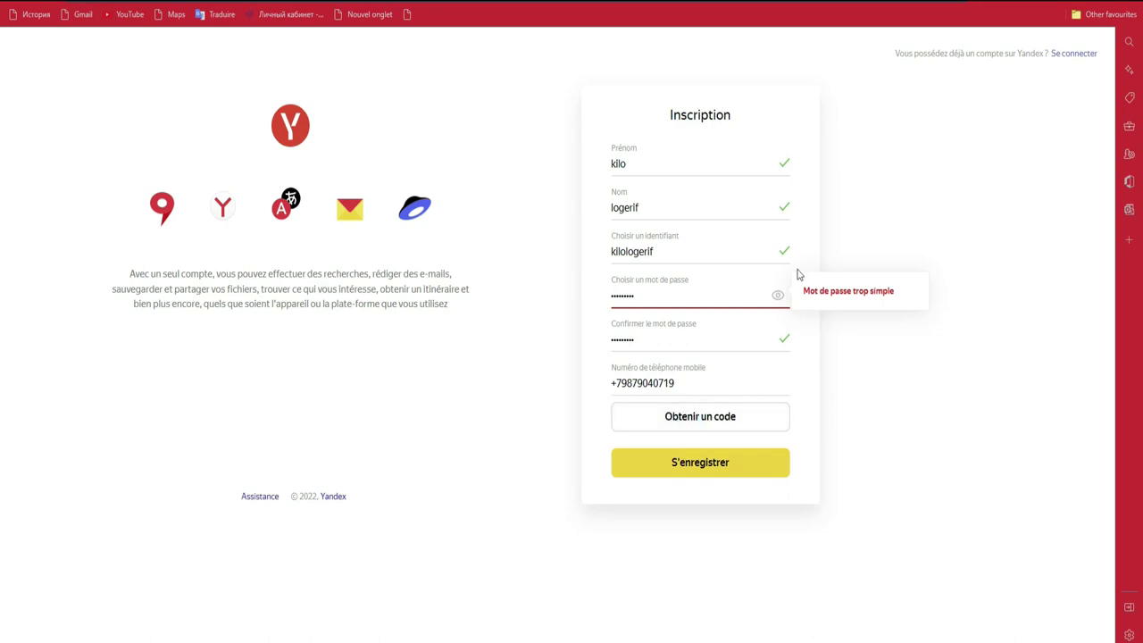
left_click(701, 423)
left_click(663, 300)
Swap in a stronger password with letters and digits, and retype its confirmation.
double_click(664, 299)
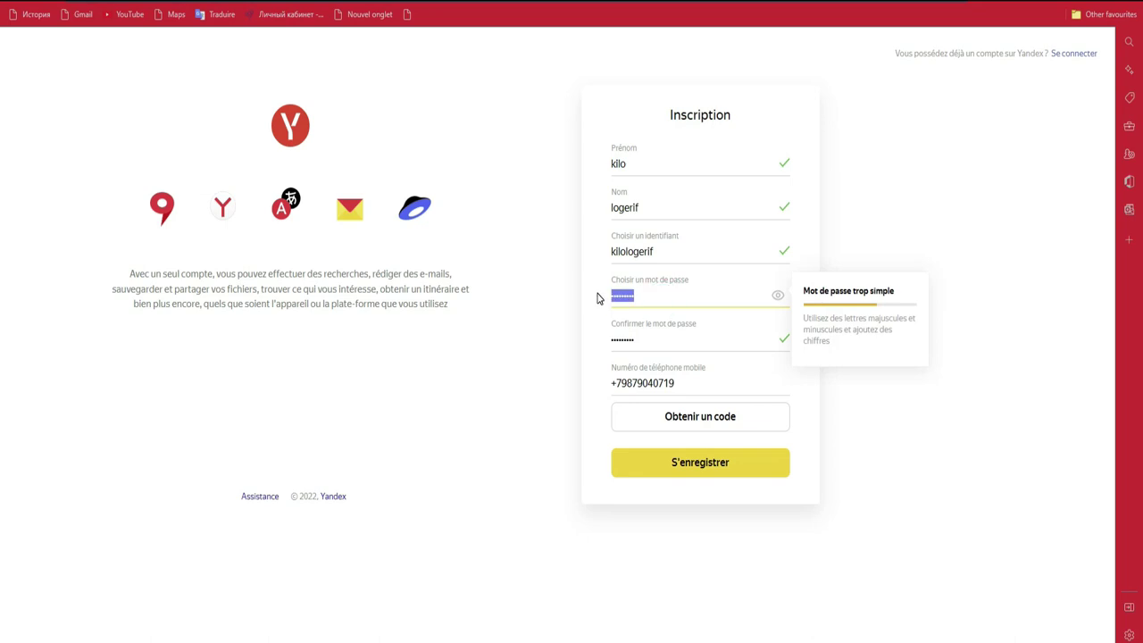
key("BackSpace")
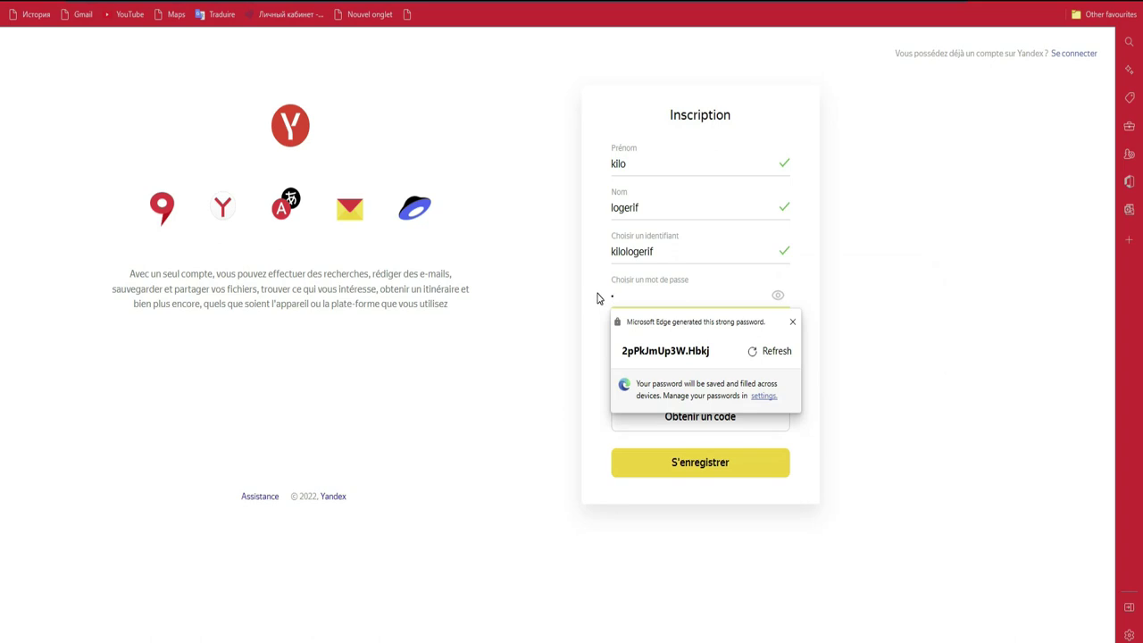
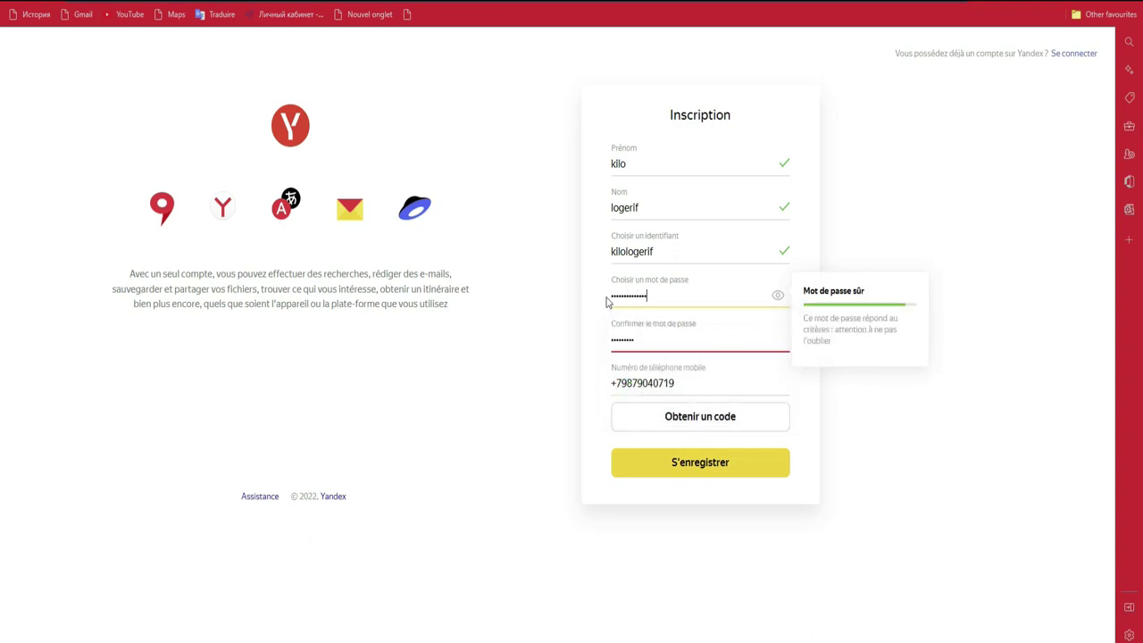
left_click(676, 347)
double_click(676, 344)
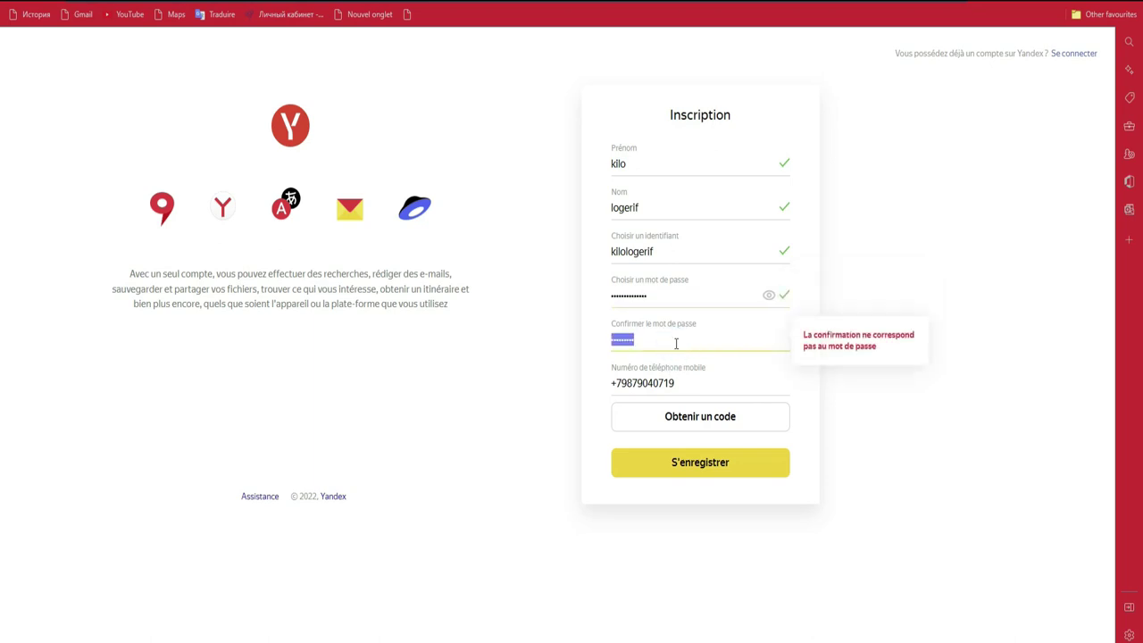
key("BackSpace")
type("••••")
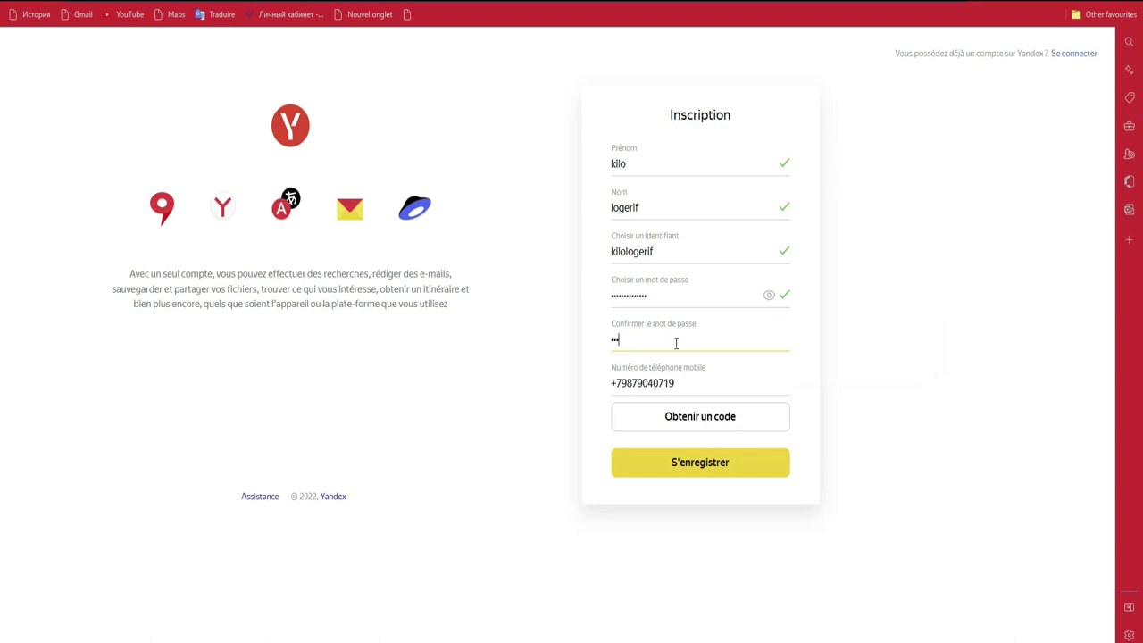
type("••••••••••")
Submit the form with S'enregistrer and confirm the phone using the received SMS code.
left_click(686, 464)
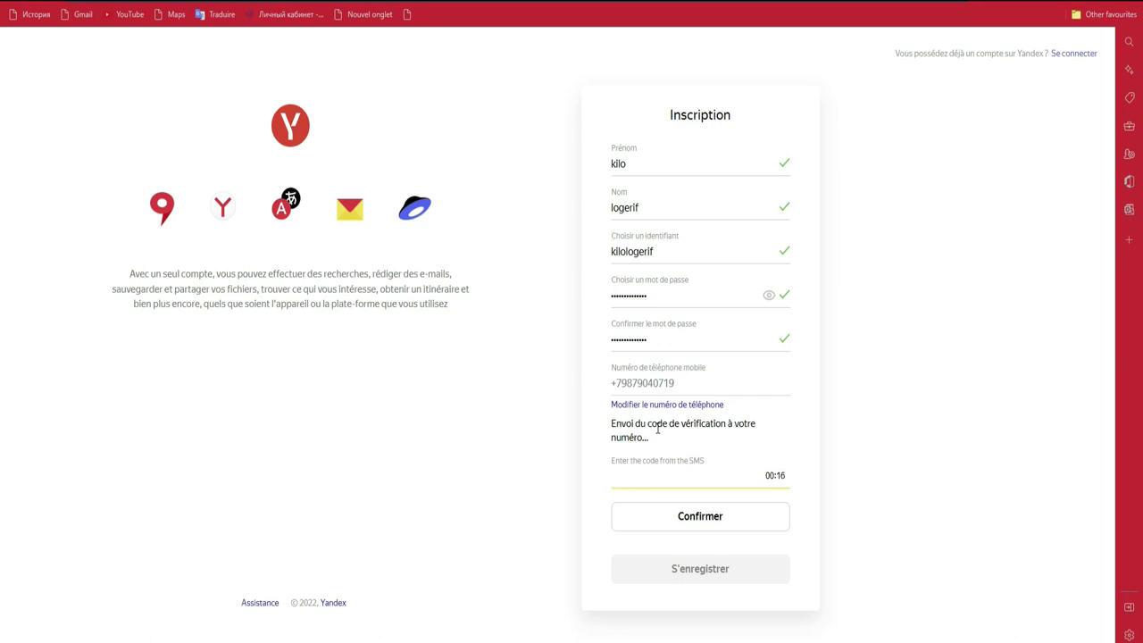
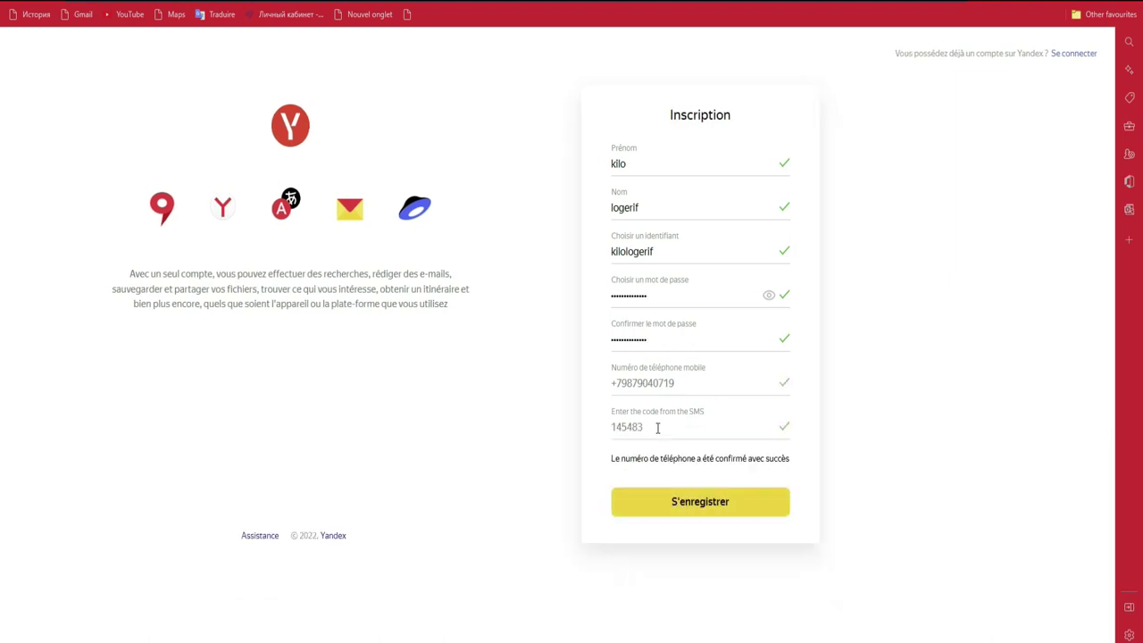
left_click(719, 518)
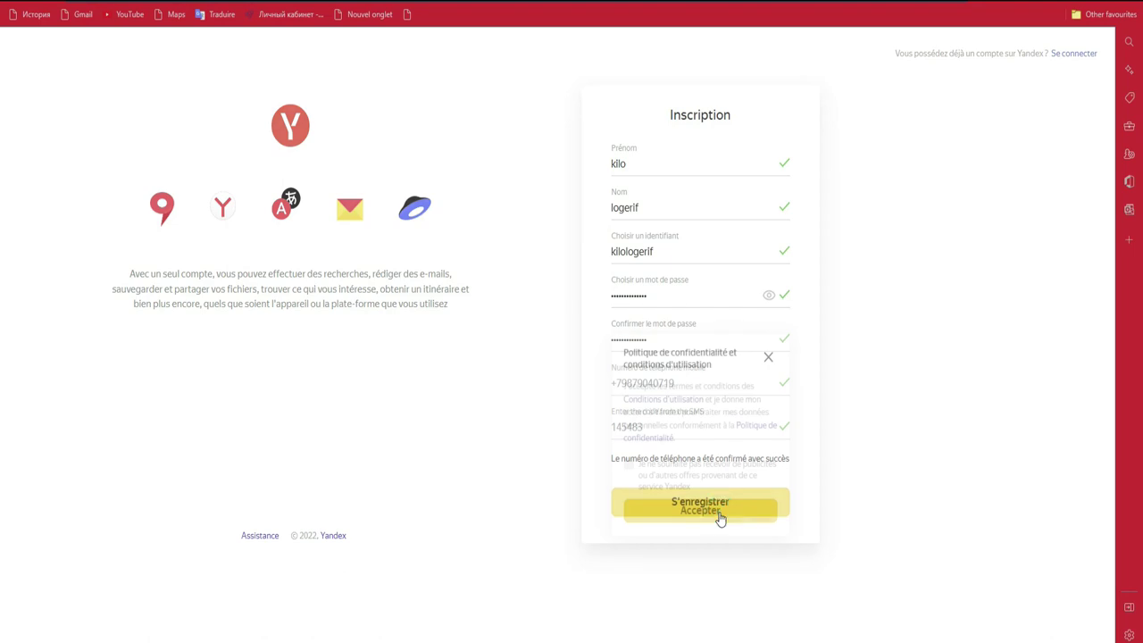
Leave the advertising option unchanged and accept the privacy policy and terms.
left_click(629, 465)
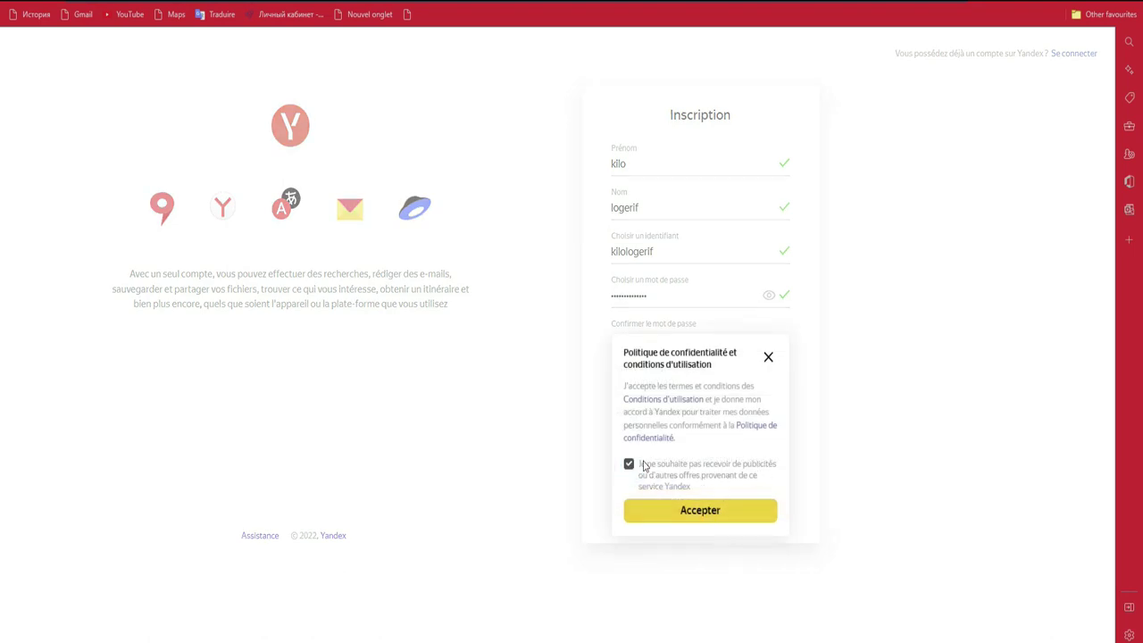
left_click(630, 465)
left_click(675, 513)
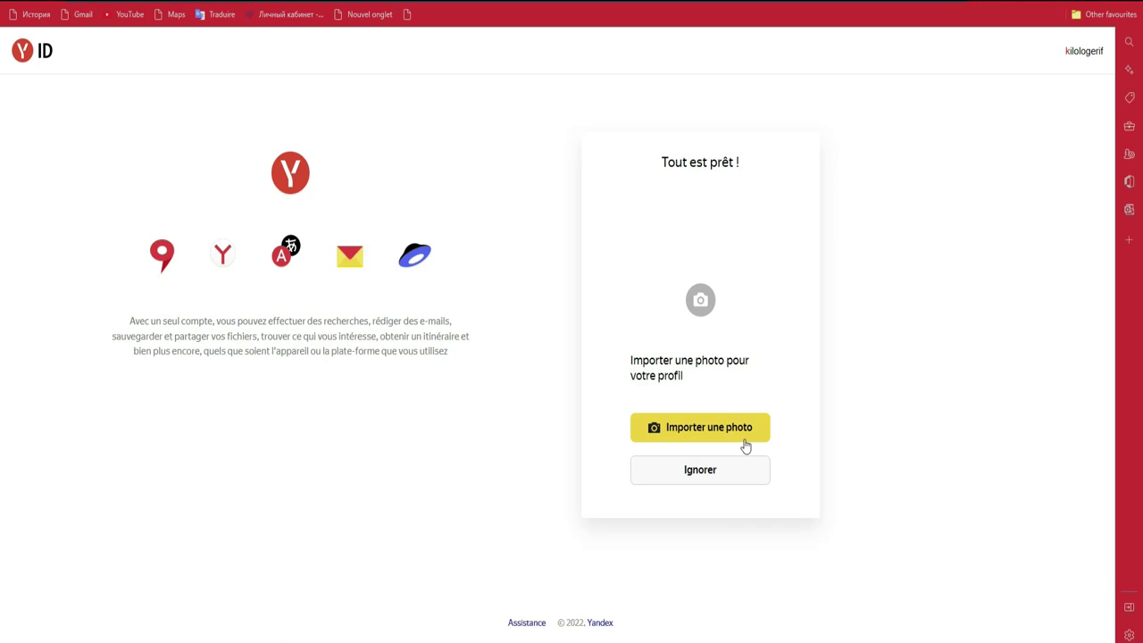
Skip the profile photo with Ignorer on the 'Tout est prêt !' page.
left_click(700, 471)
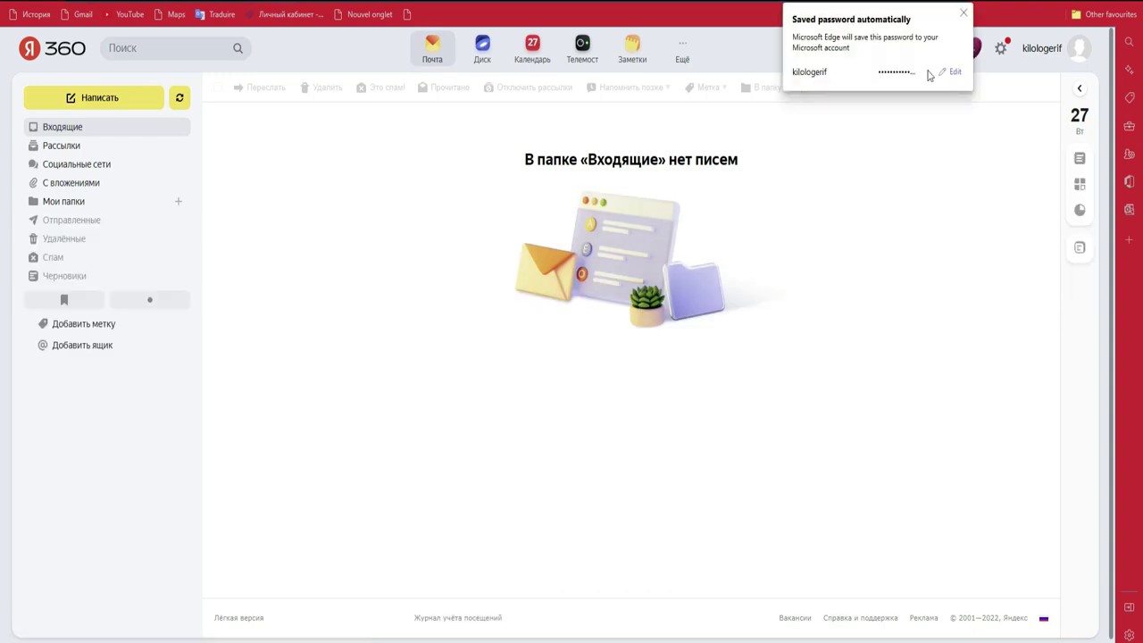
Dismiss the browser popups and translate the Yandex Mail page into French.
left_click(962, 13)
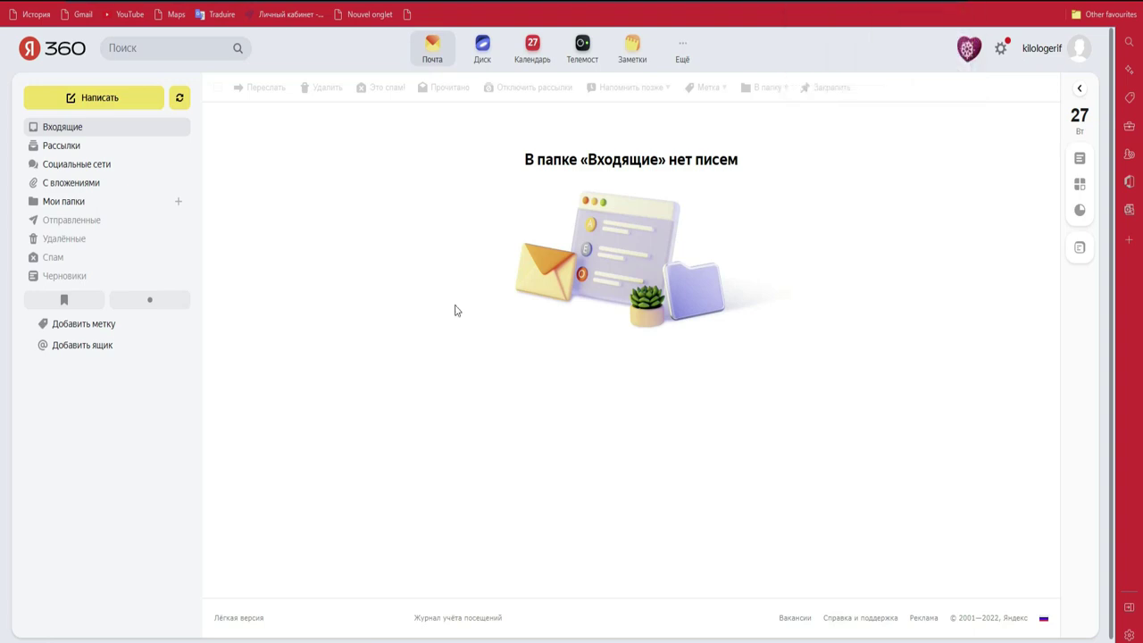
right_click(383, 245)
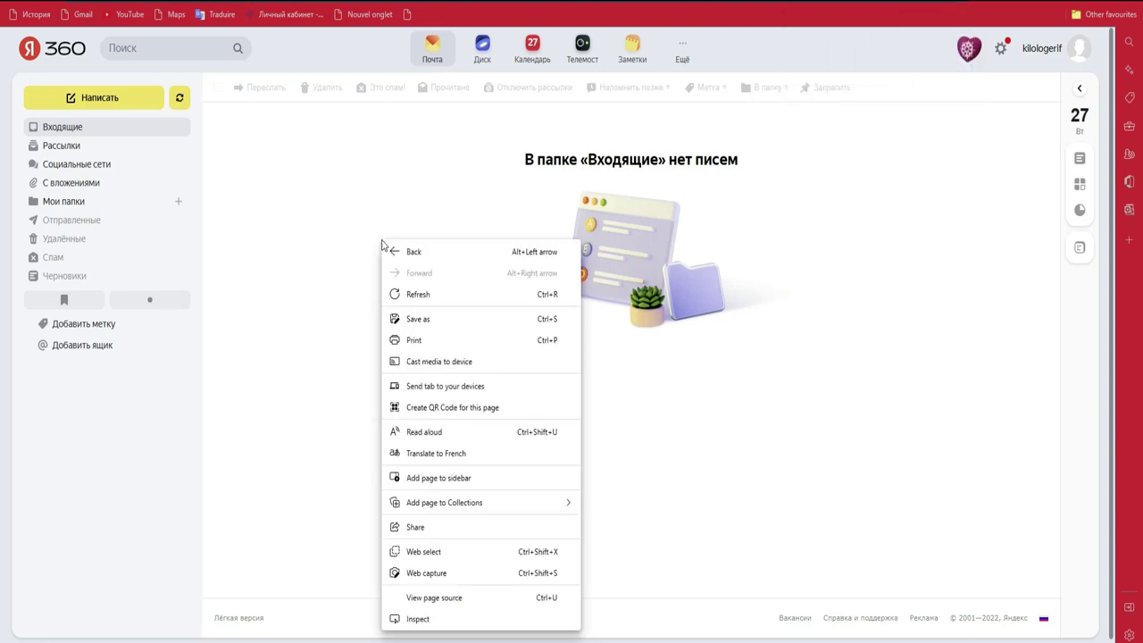
left_click(439, 452)
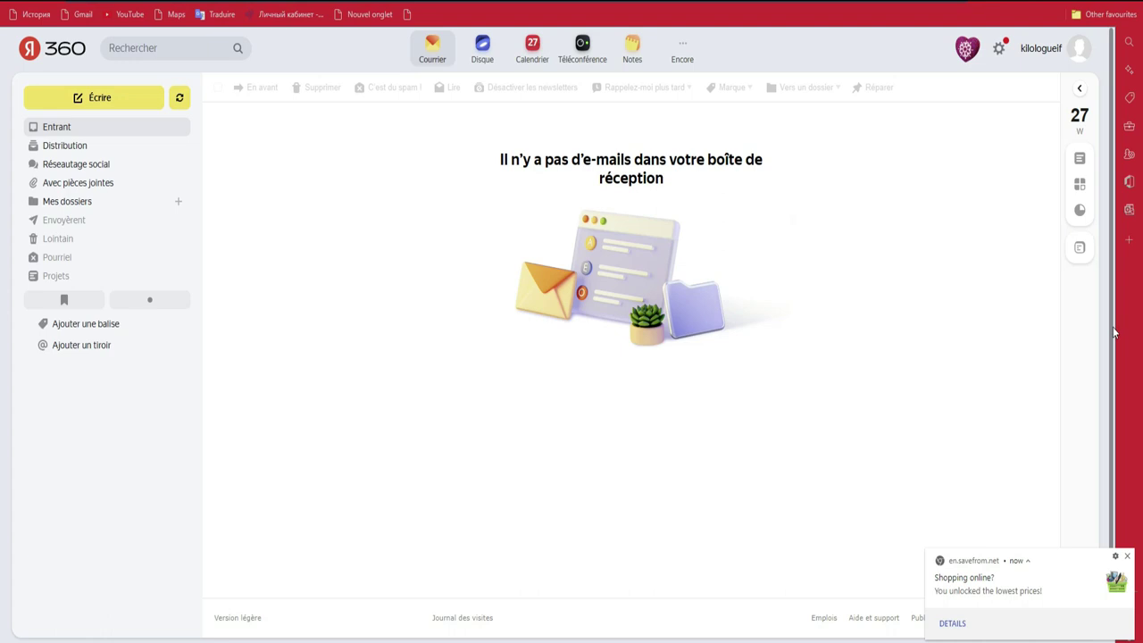
left_click(1129, 557)
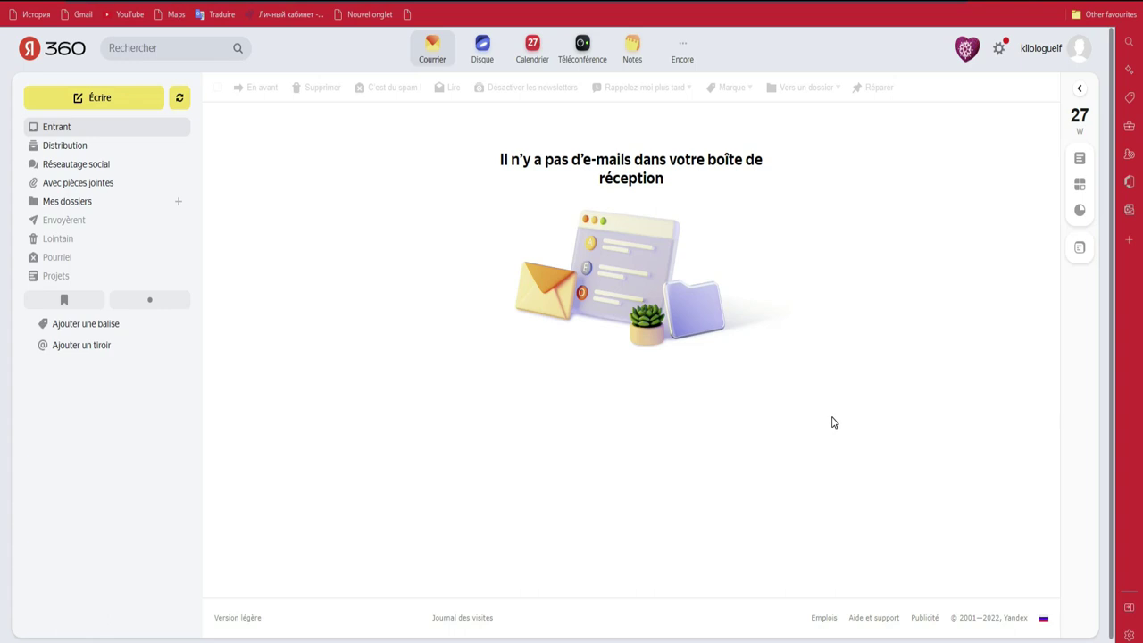
Copy the new Yandex address from the account panel and paste it over the Gmail login email.
left_click(1071, 56)
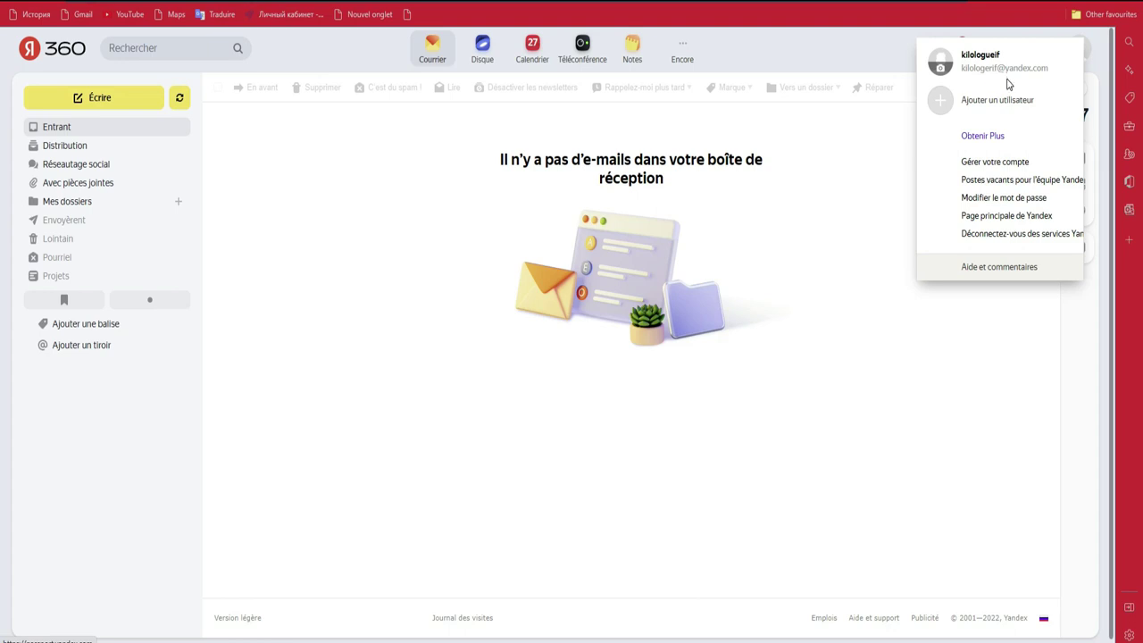
left_click_drag(1054, 69, 964, 74)
key("ctrl+c")
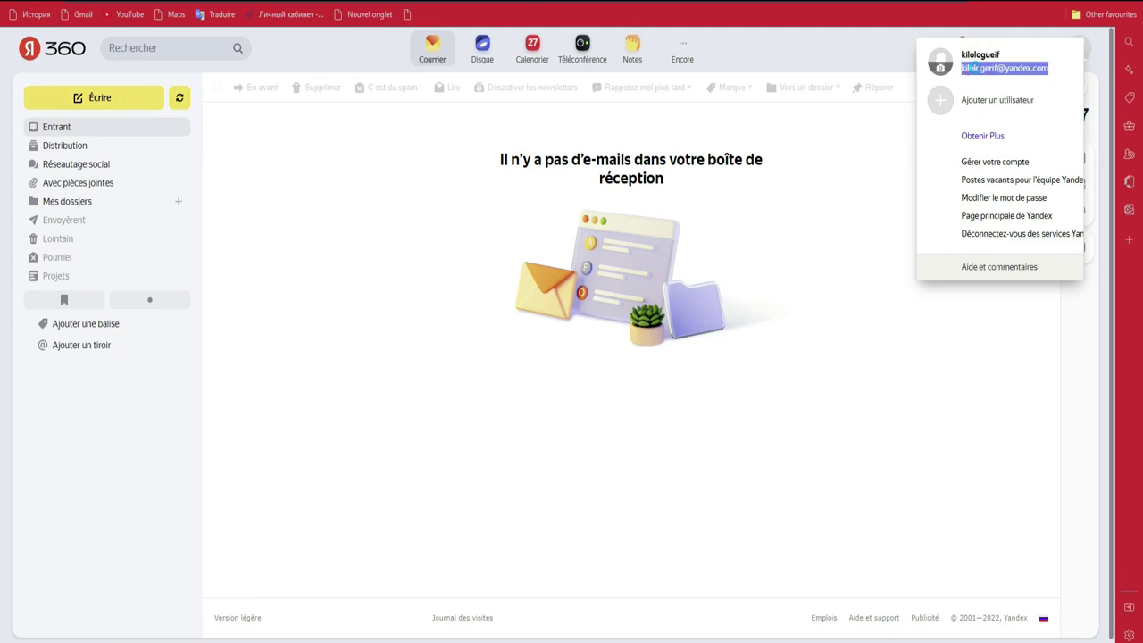
right_click(966, 72)
left_click(949, 80)
left_click(836, 262)
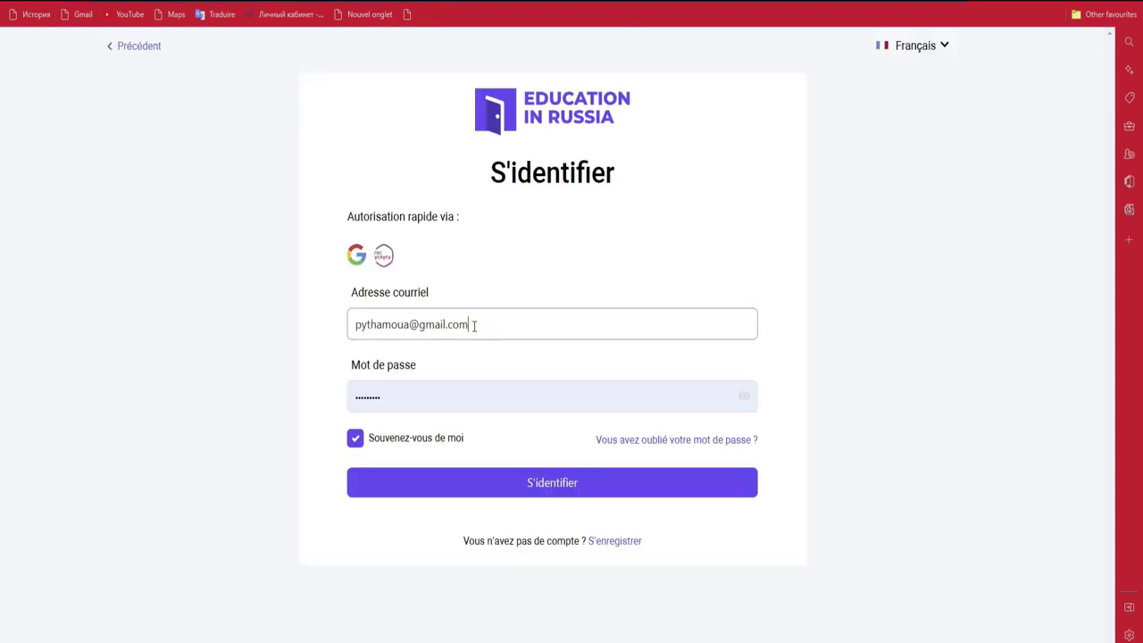
left_click_drag(473, 325, 345, 327)
right_click(370, 325)
left_click(406, 342)
Leave the login form and start a new account registration.
left_click(498, 326)
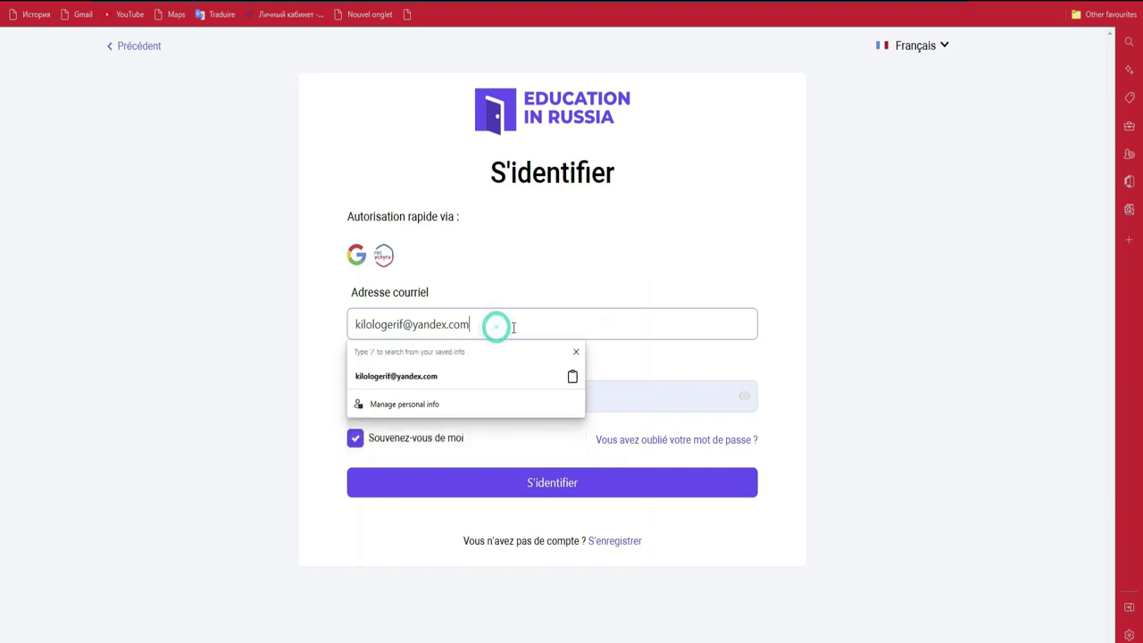
left_click(319, 327)
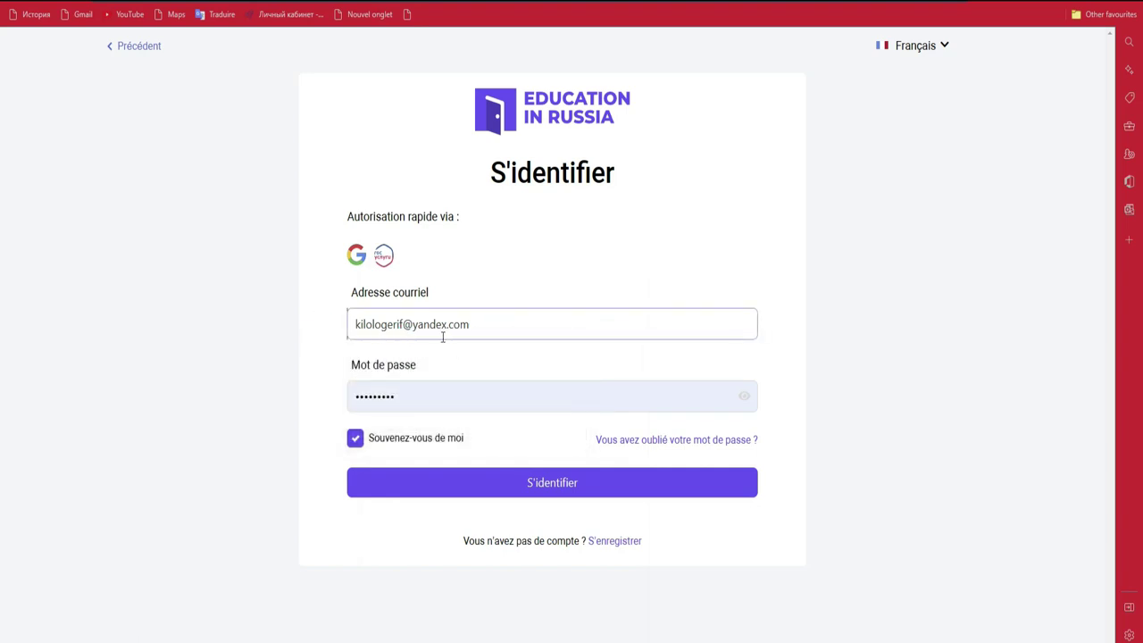
left_click(438, 398)
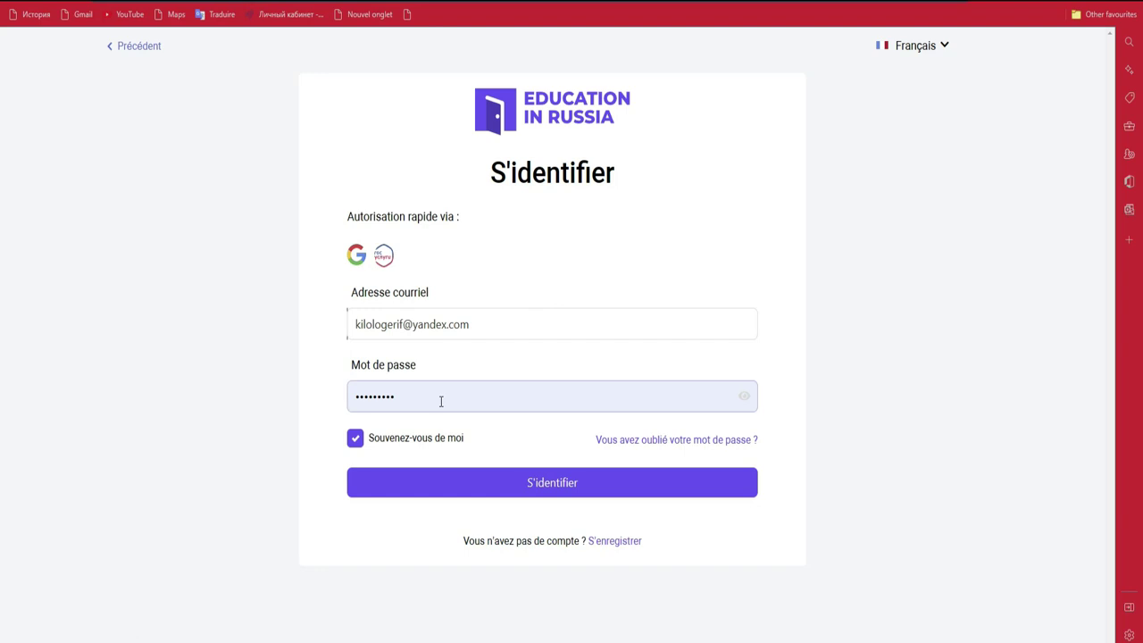
left_click(616, 547)
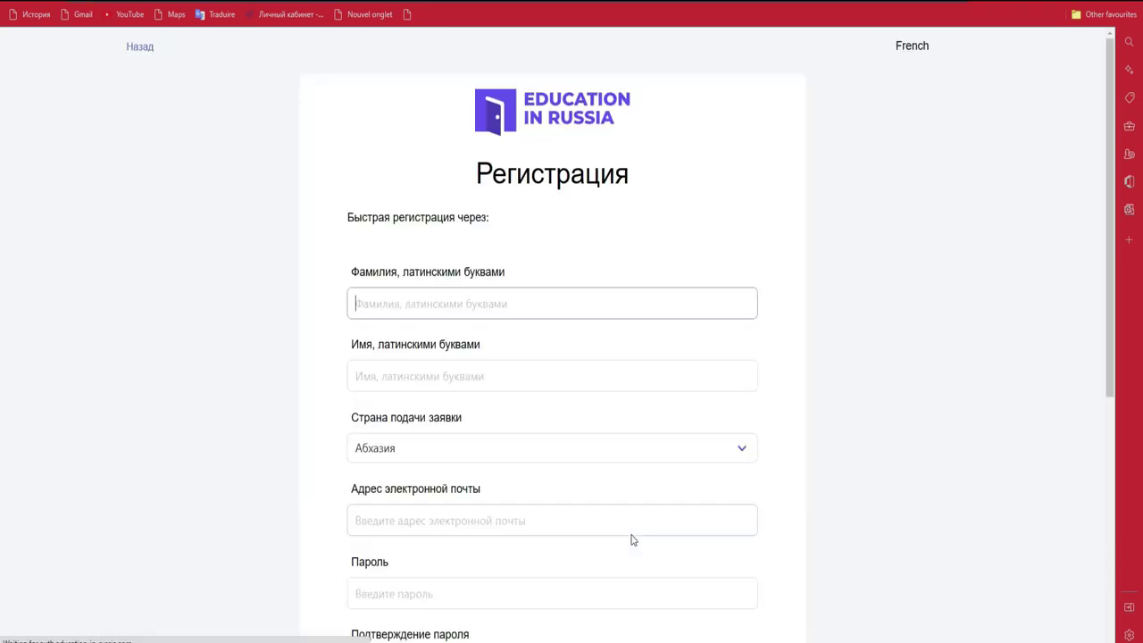
Enter the surname and first name on the registration form.
left_click(514, 306)
type("juir")
left_click(434, 367)
type("geuniux")
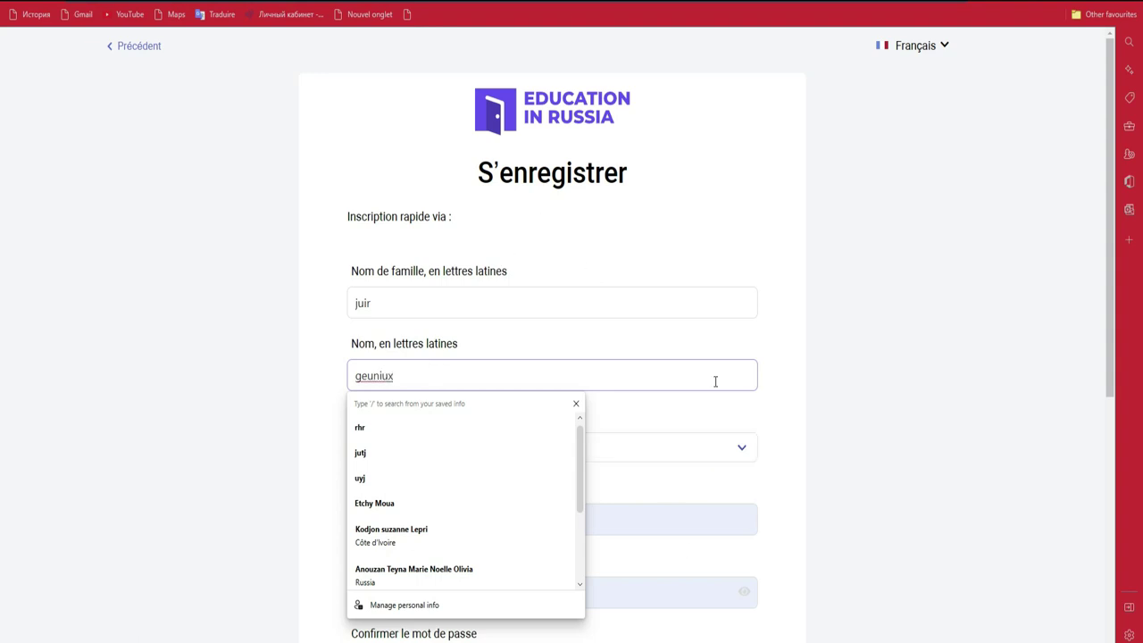
left_click(705, 412)
Choose Côte d'Ivoire in the Pays d'application list.
left_click(485, 452)
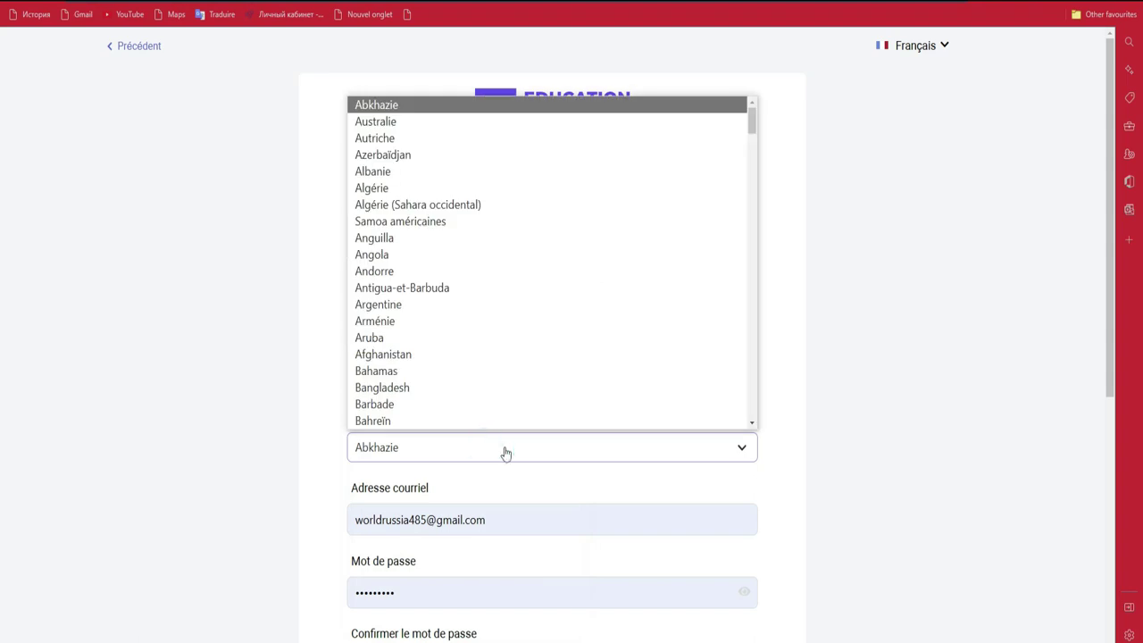
left_click_drag(751, 118, 727, 235)
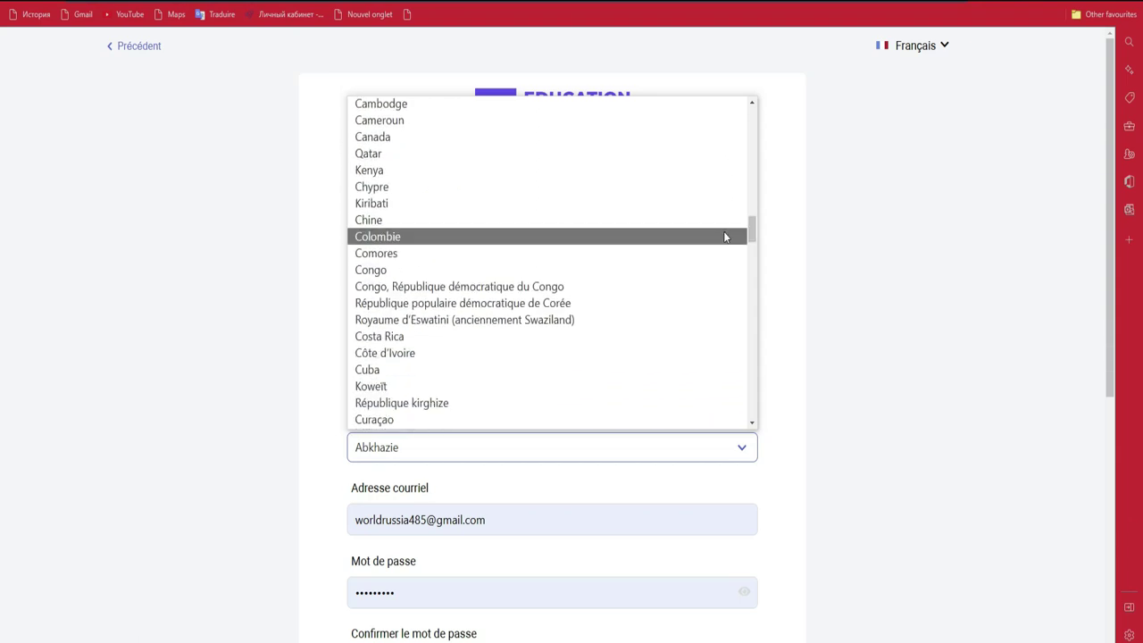
left_click(406, 355)
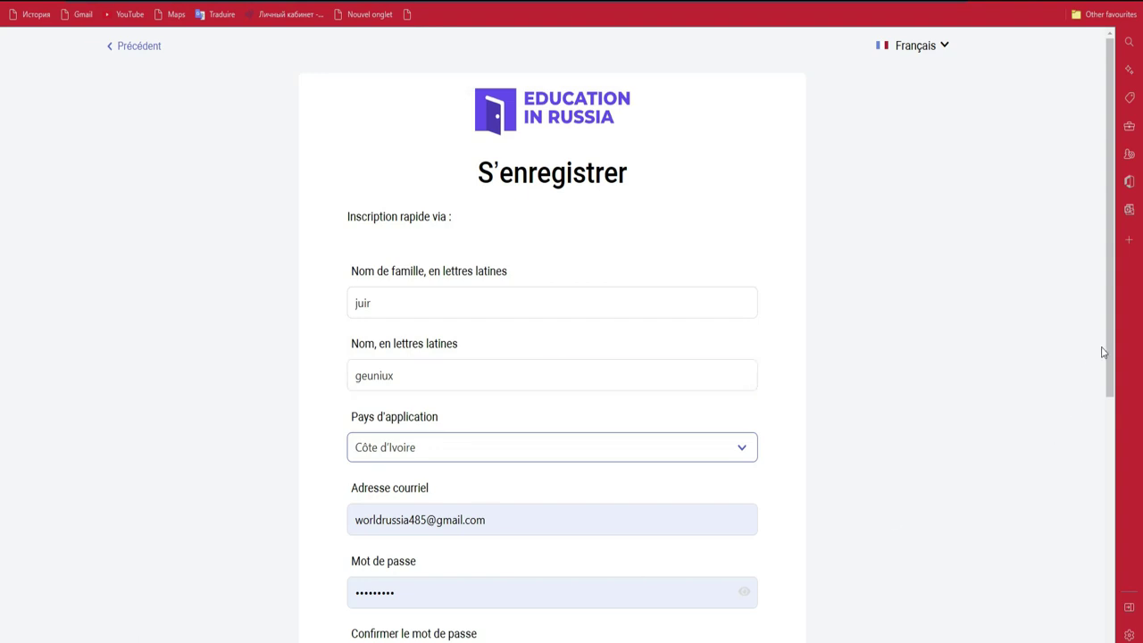
scroll(1106, 339, "down", 1)
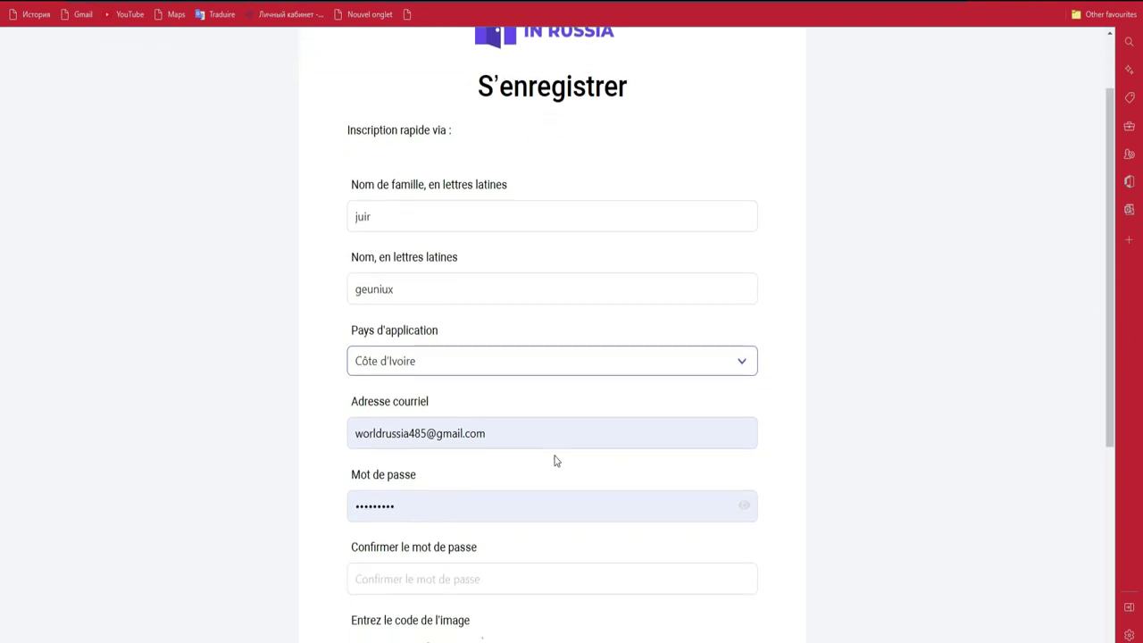
Replace the prefilled Gmail address in the email field with the new Yandex address.
left_click(503, 438)
left_click_drag(497, 437, 323, 452)
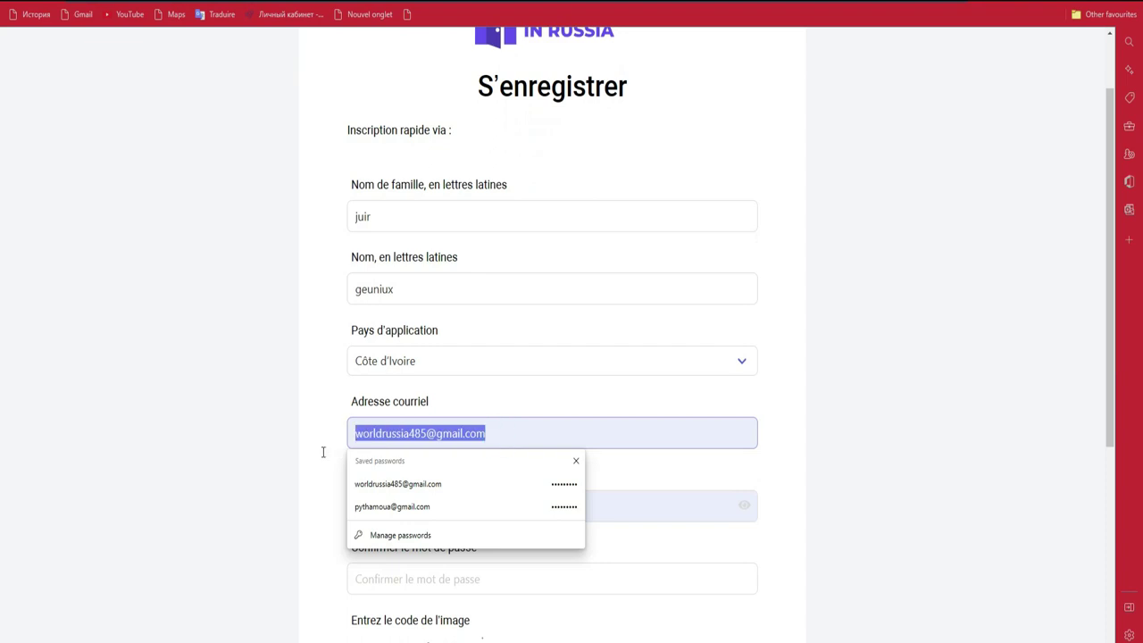
right_click(409, 432)
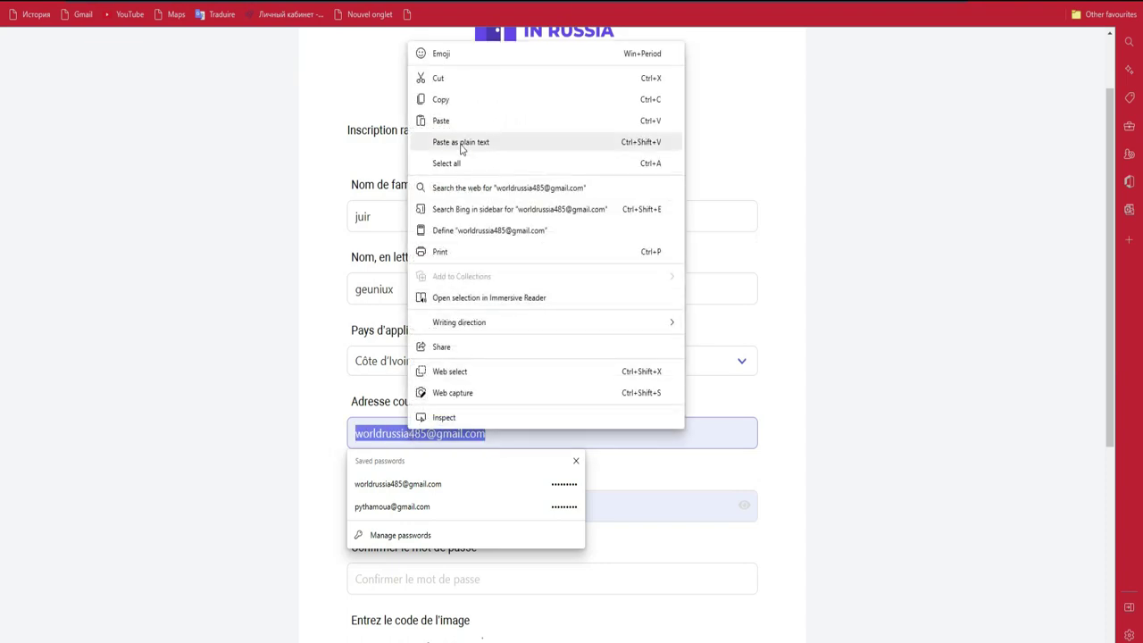
left_click(456, 122)
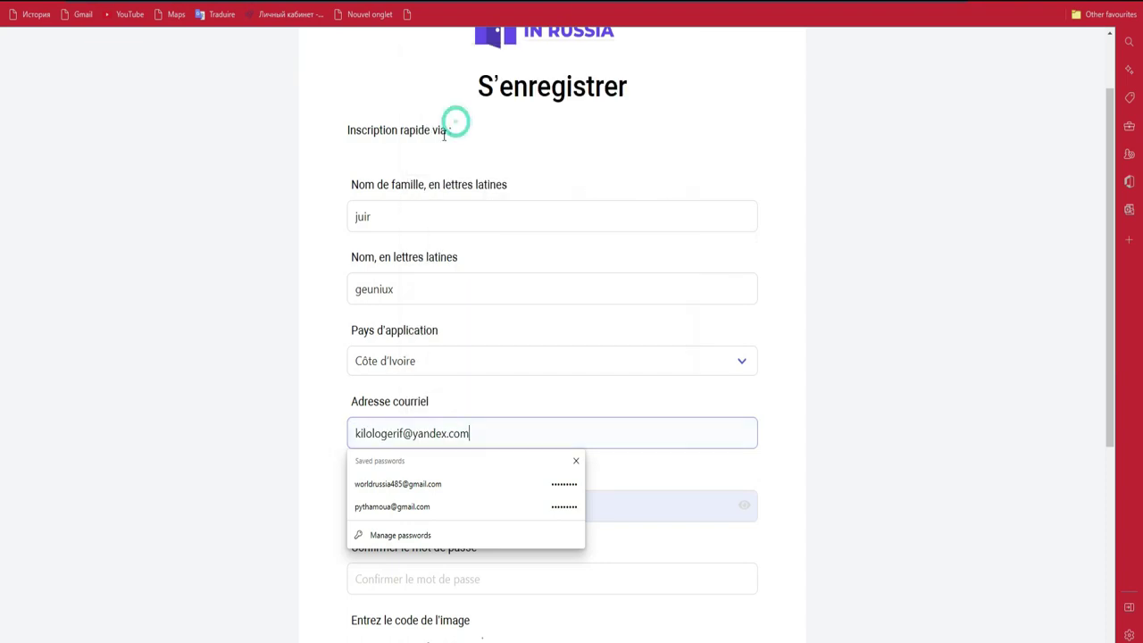
left_click(305, 473)
Enter a new password in Mot de passe and repeat it in Confirmer le mot de passe.
left_click(425, 507)
left_click(412, 506)
double_click(384, 506)
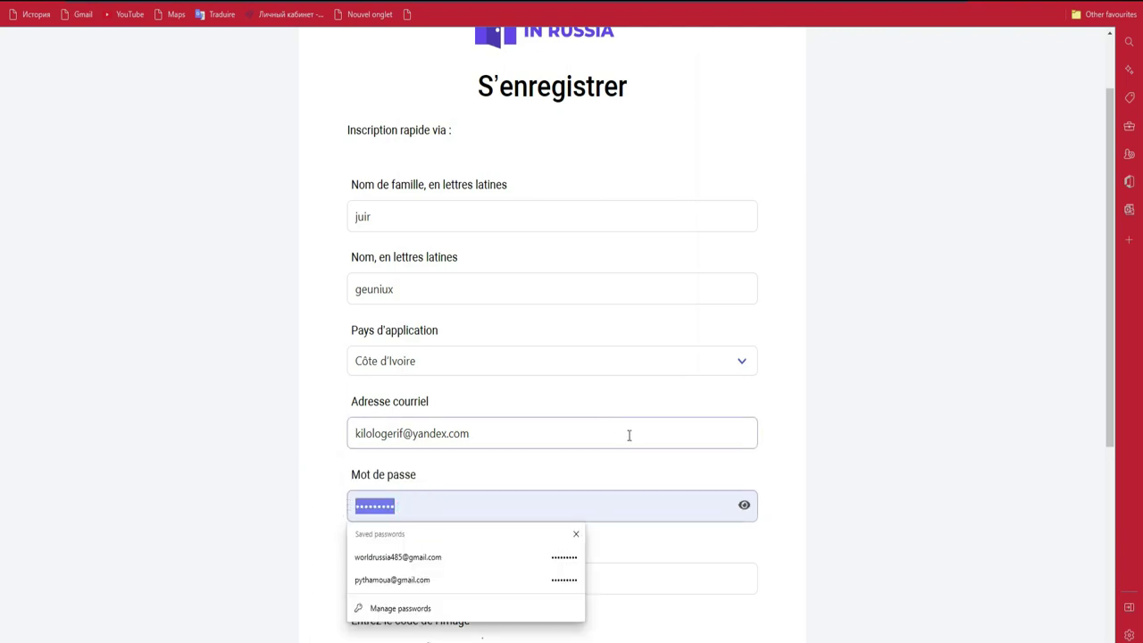
type("a")
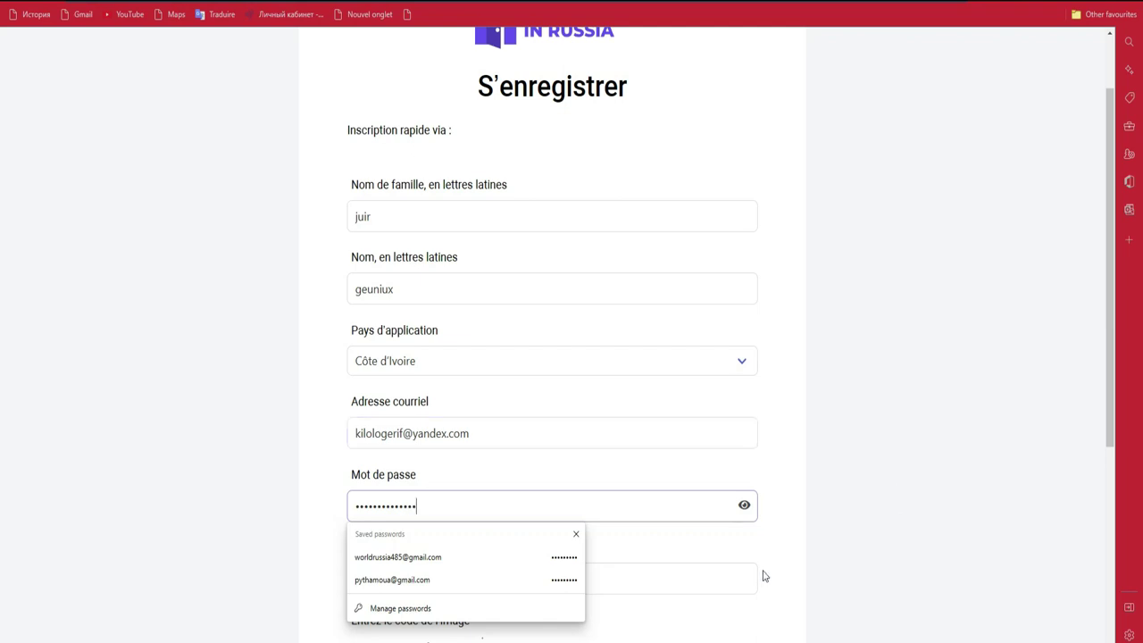
left_click(788, 560)
left_click(566, 584)
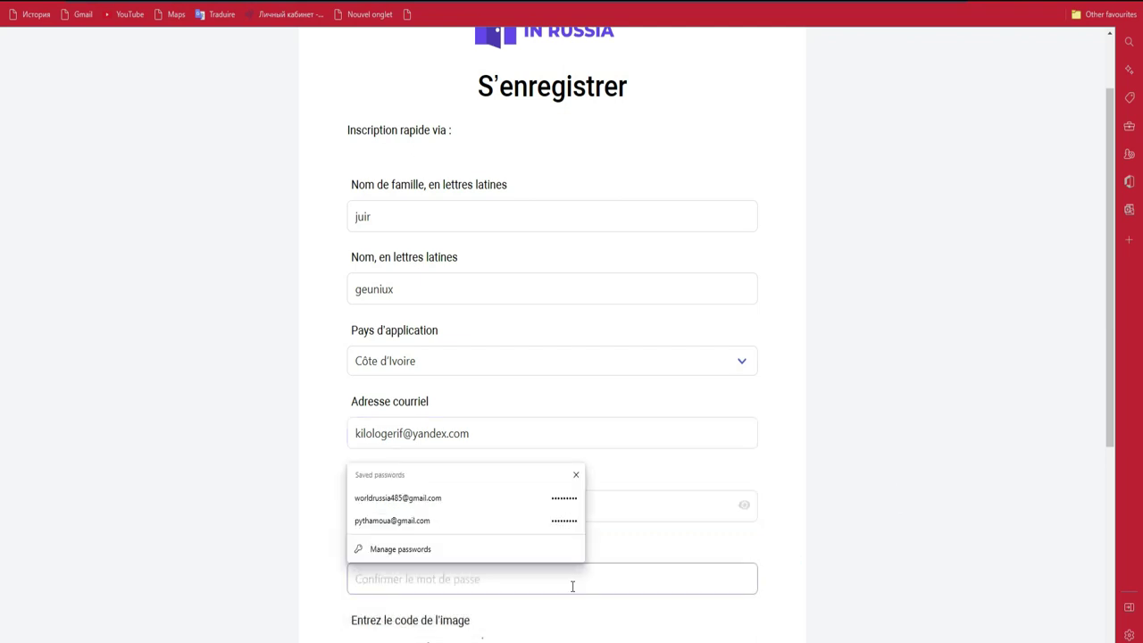
type("•")
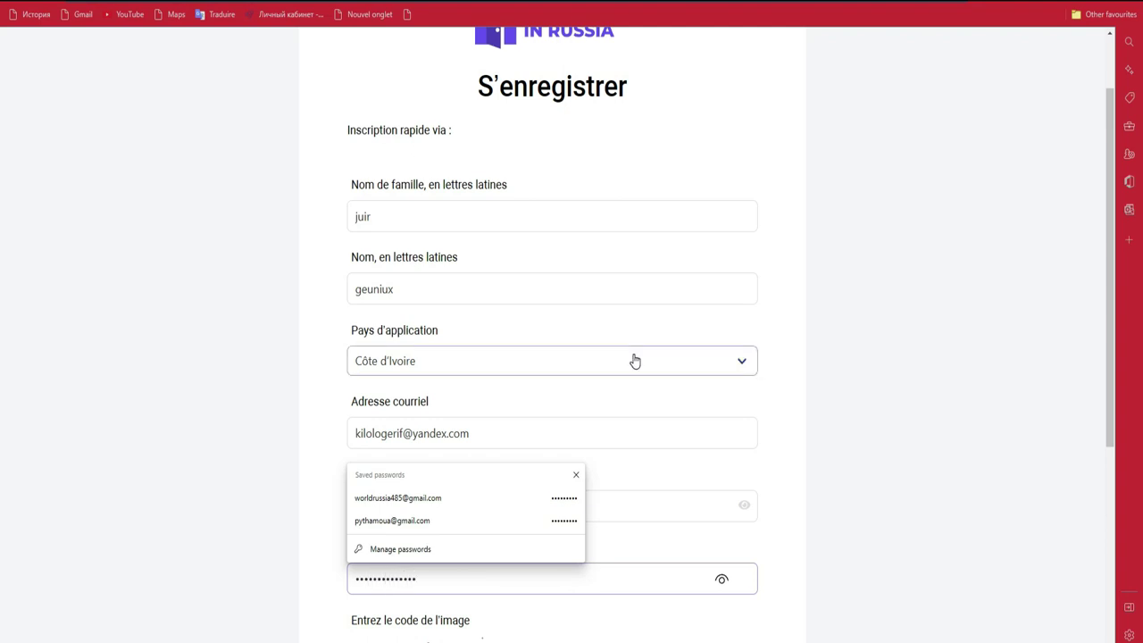
left_click(791, 565)
left_click_drag(1104, 288, 1104, 443)
Enter the picture code, accept personal-data processing and cookies, and submit with S'enregistrer.
left_click(447, 482)
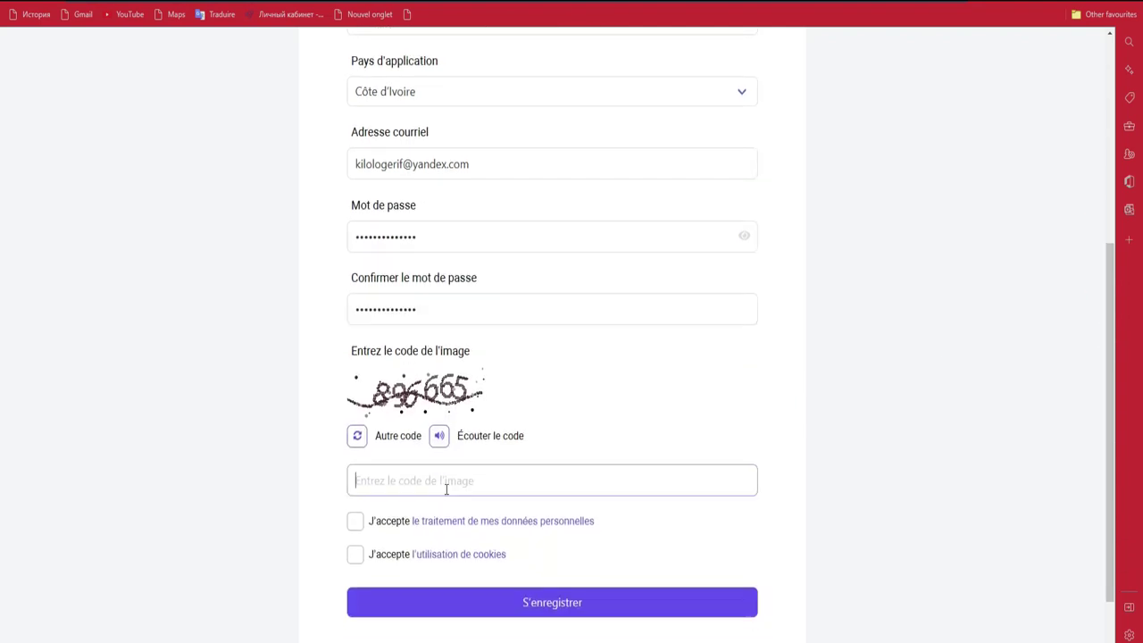
type("8")
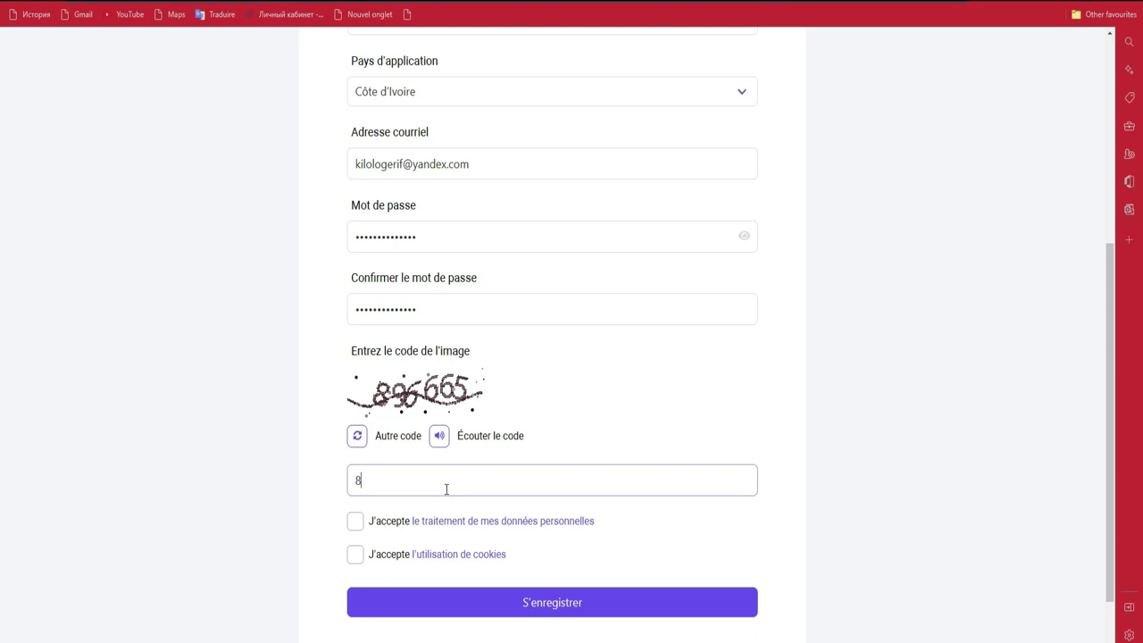
type("96665")
left_click(356, 525)
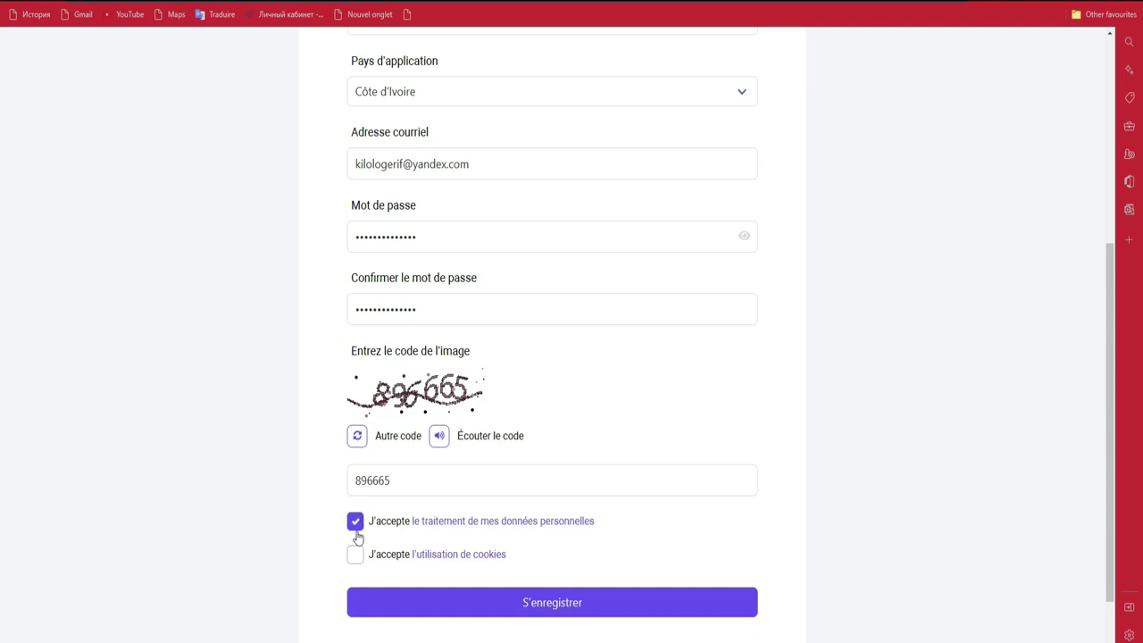
left_click(355, 556)
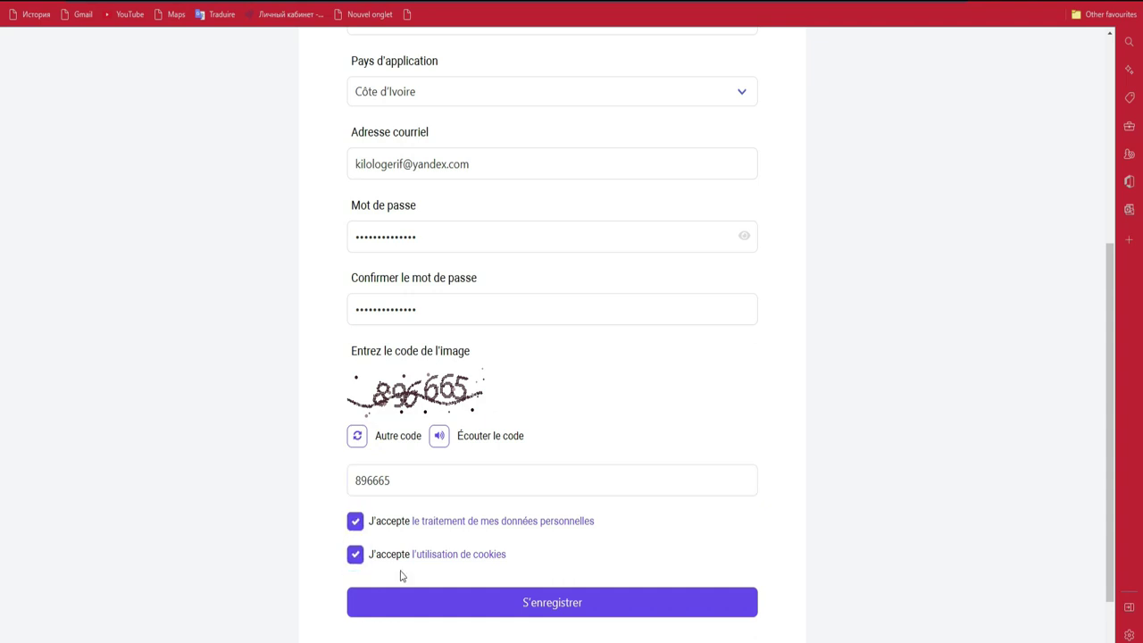
left_click(563, 612)
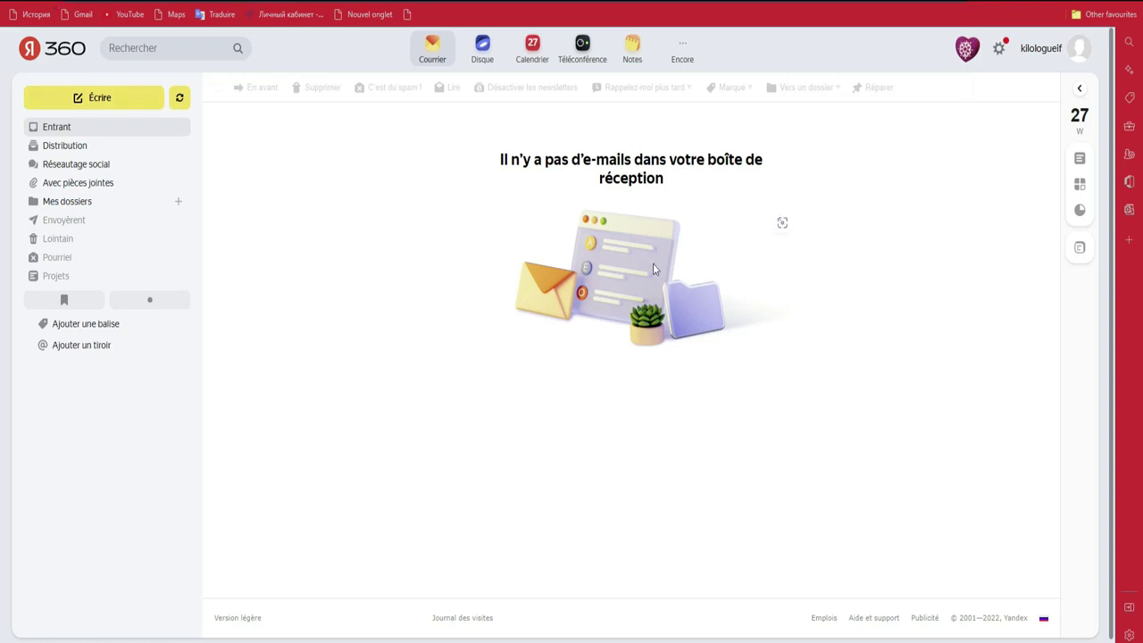
left_click(42, 4)
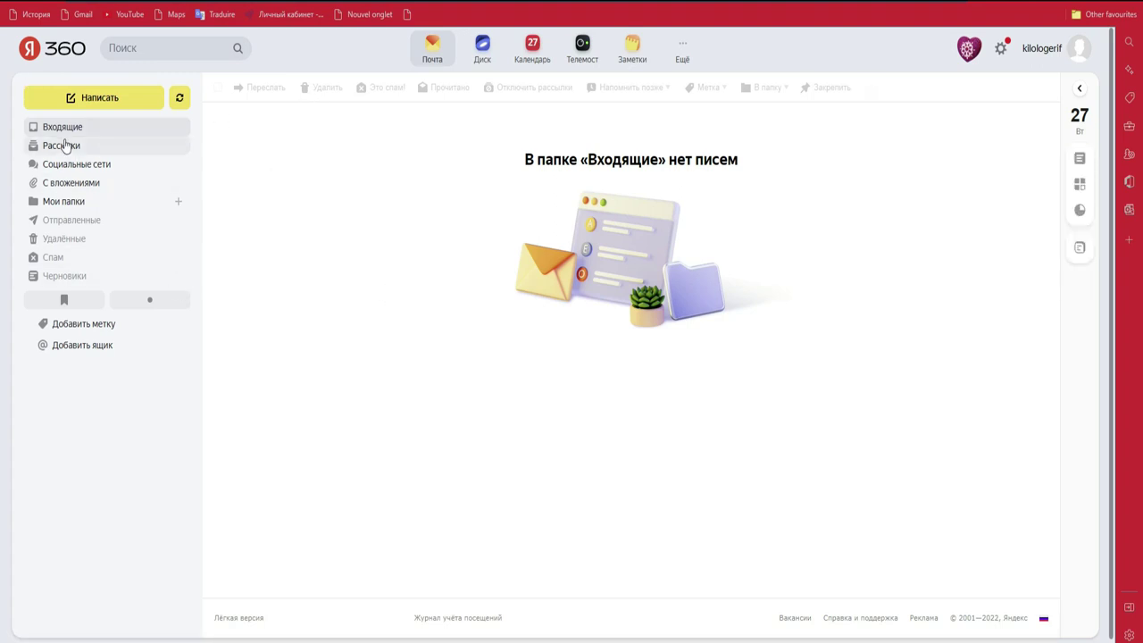
left_click(61, 148)
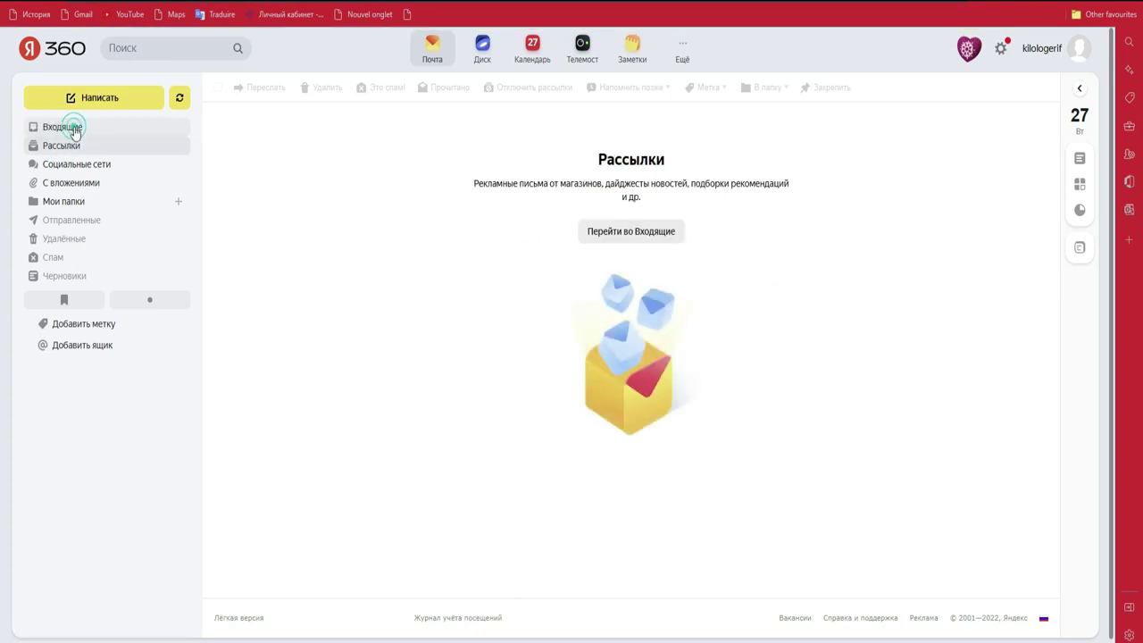
left_click(69, 127)
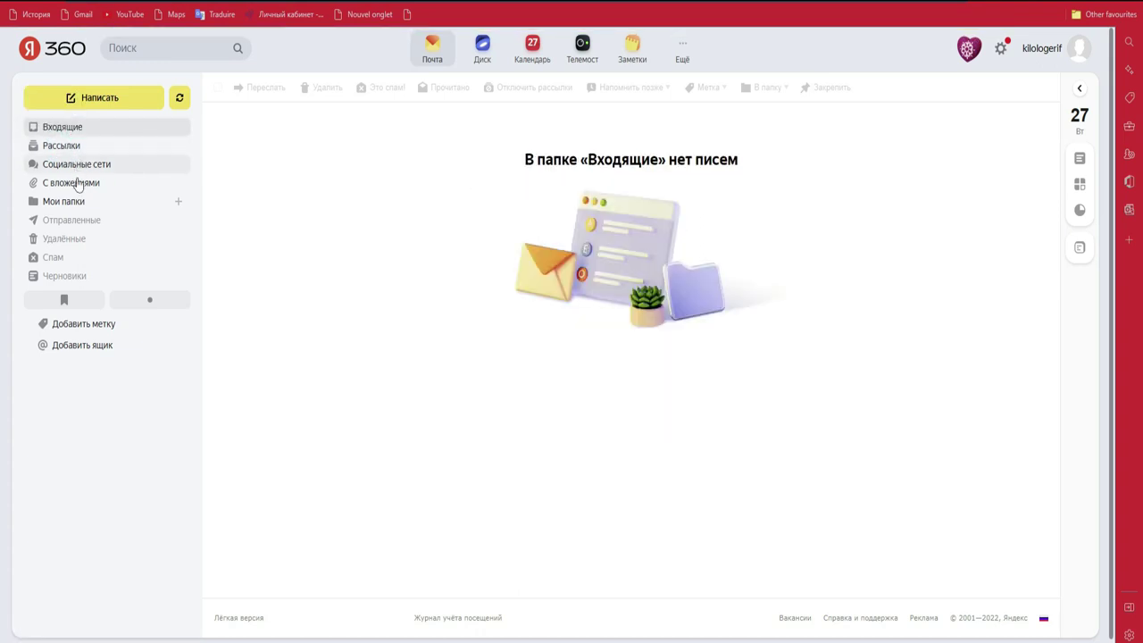
left_click(68, 162)
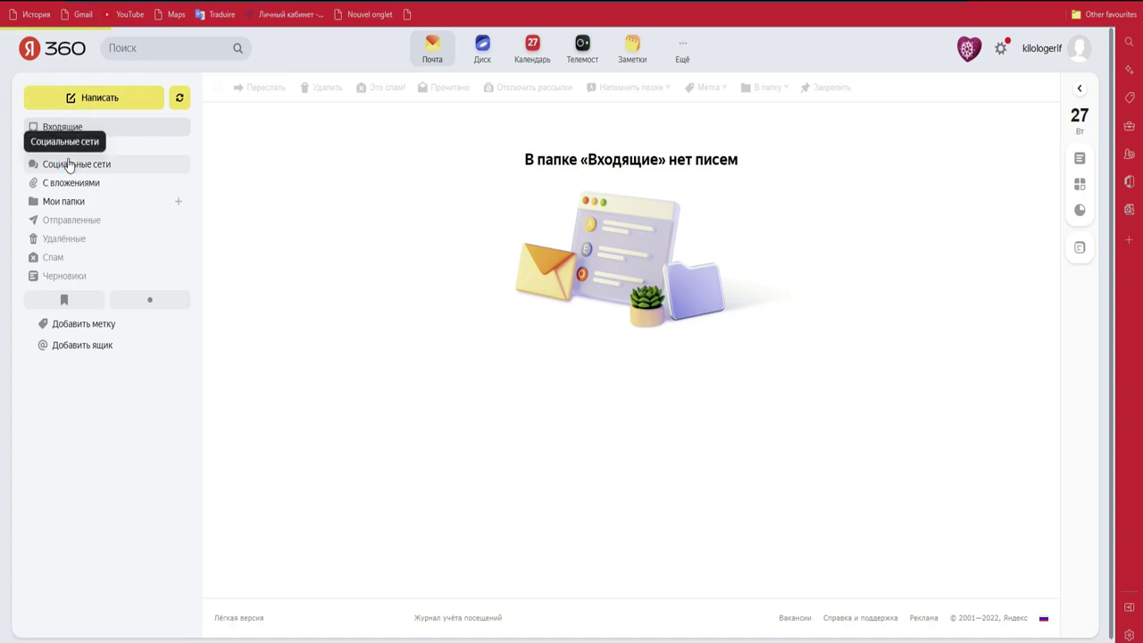
left_click(68, 130)
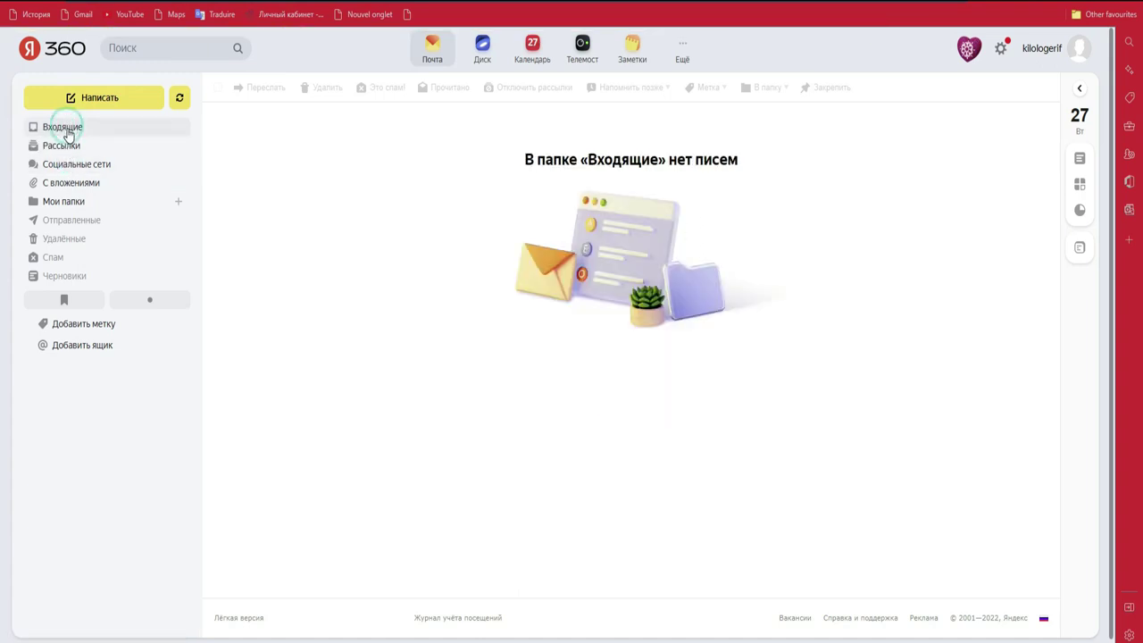
left_click(446, 57)
Return to the portal tab showing the activation-link-sent confirmation page.
key("ctrl+Tab")
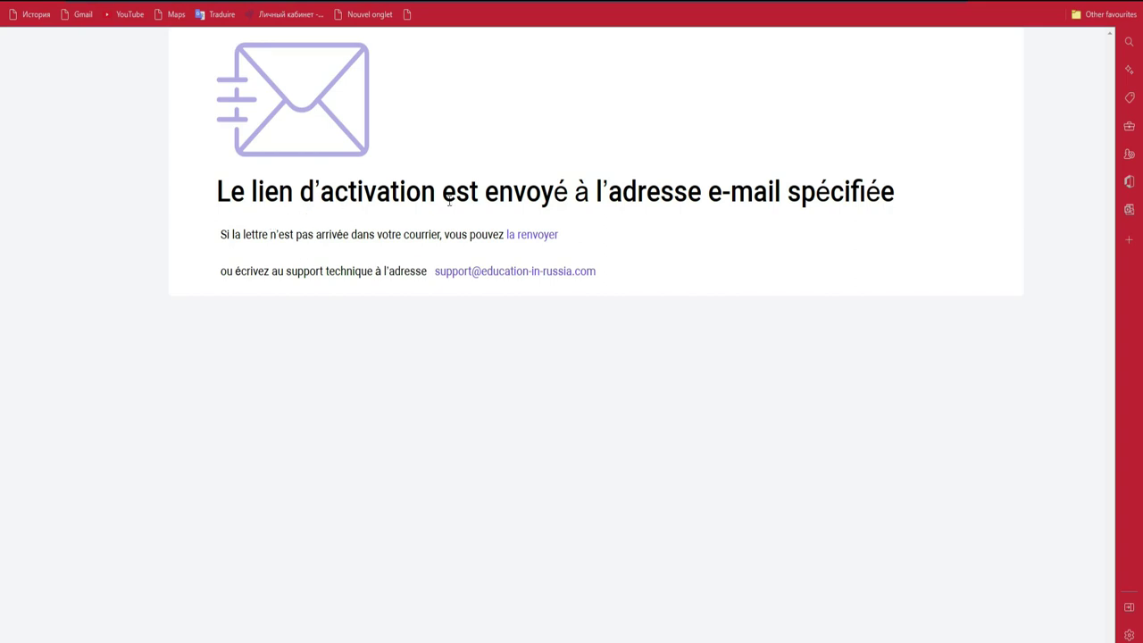